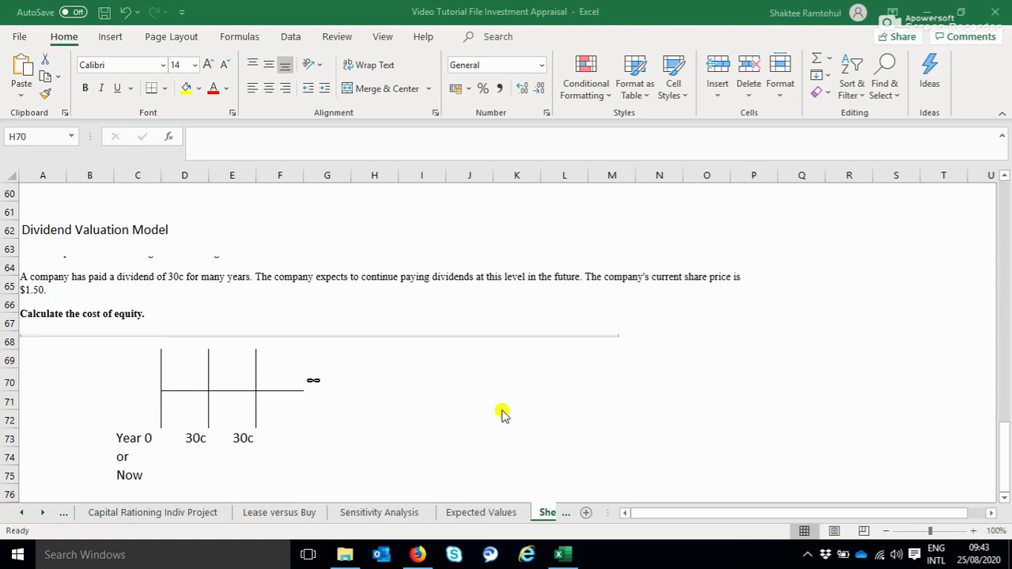
Step: Review the question image and the Year 0 timeline label, then select cell I69
{"action": "left_click", "coordinate": [66, 283]}
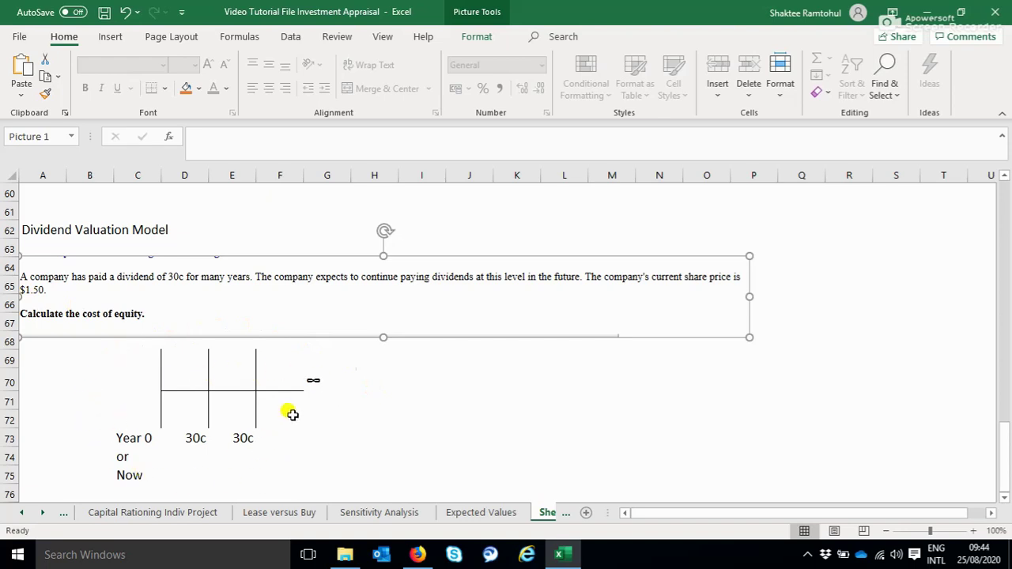
{"action": "left_click", "coordinate": [127, 441]}
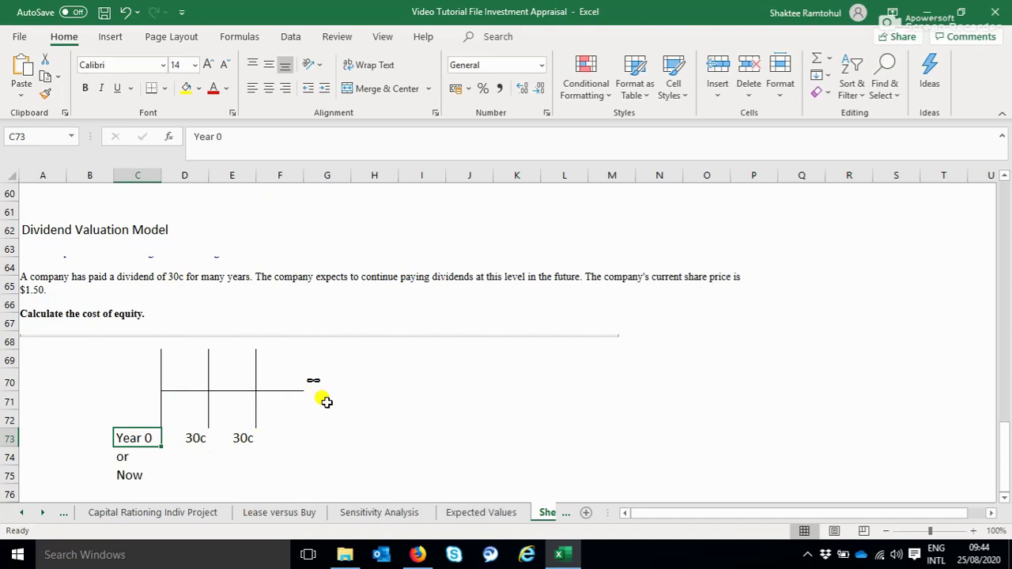
{"action": "left_click", "coordinate": [427, 359]}
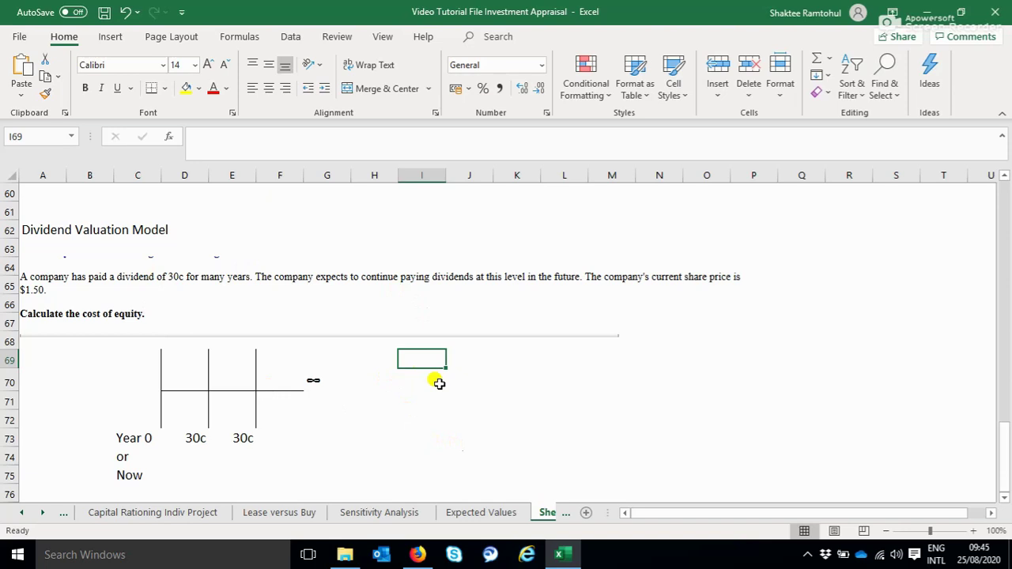
Step: Write 'Present Value of a Perpetuity', '=' and 'Cash Flow/r' across I69, M69 and N69
{"action": "type", "text": "Present"}
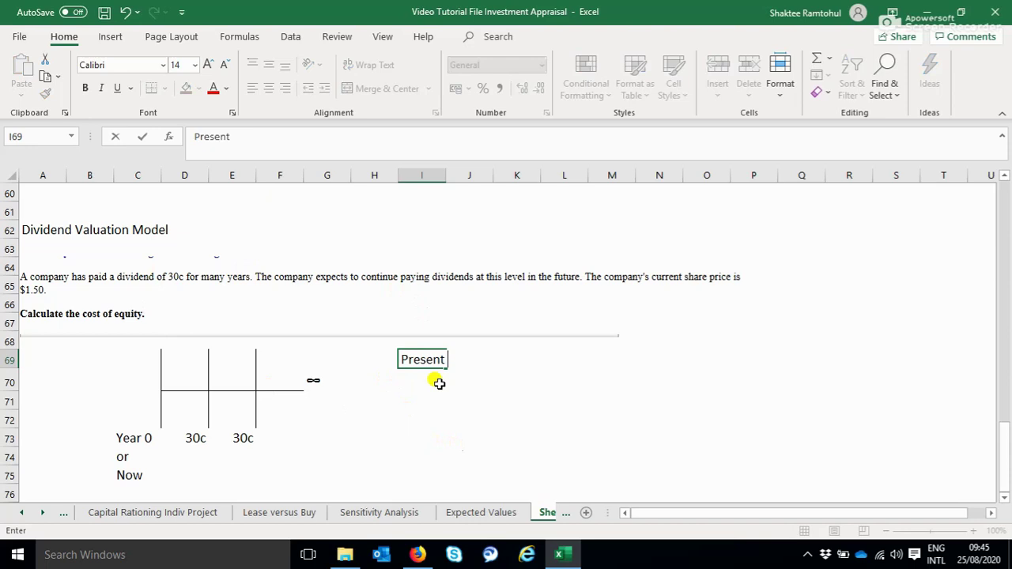
{"action": "type", "text": " Value of a "}
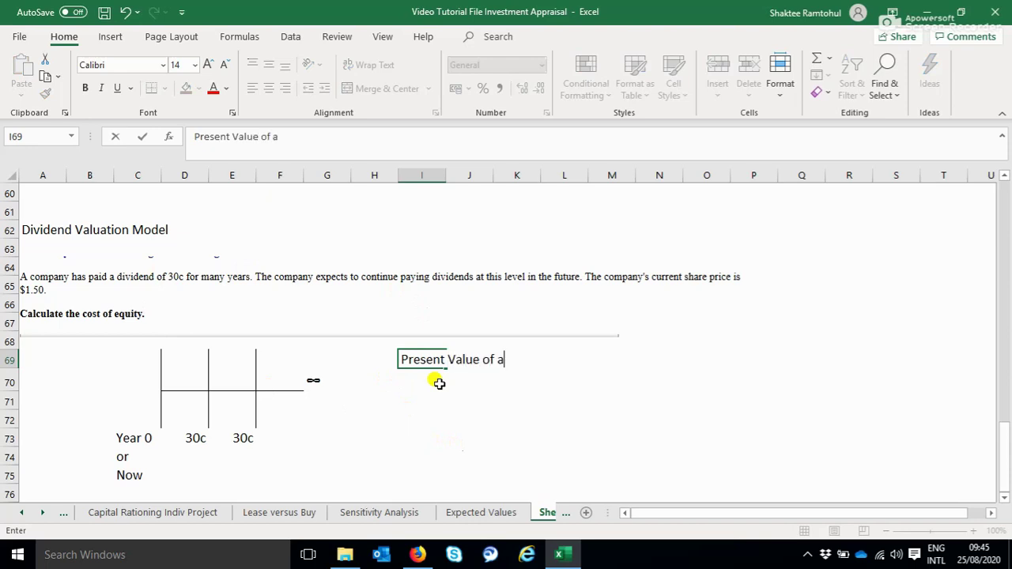
{"action": "type", "text": "Perpetuity"}
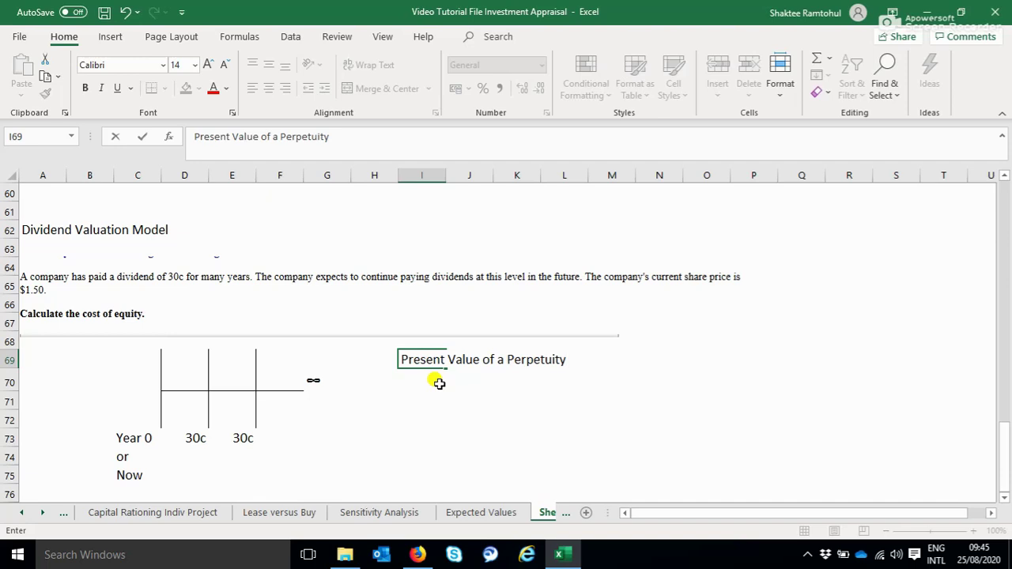
{"action": "left_click", "coordinate": [622, 356]}
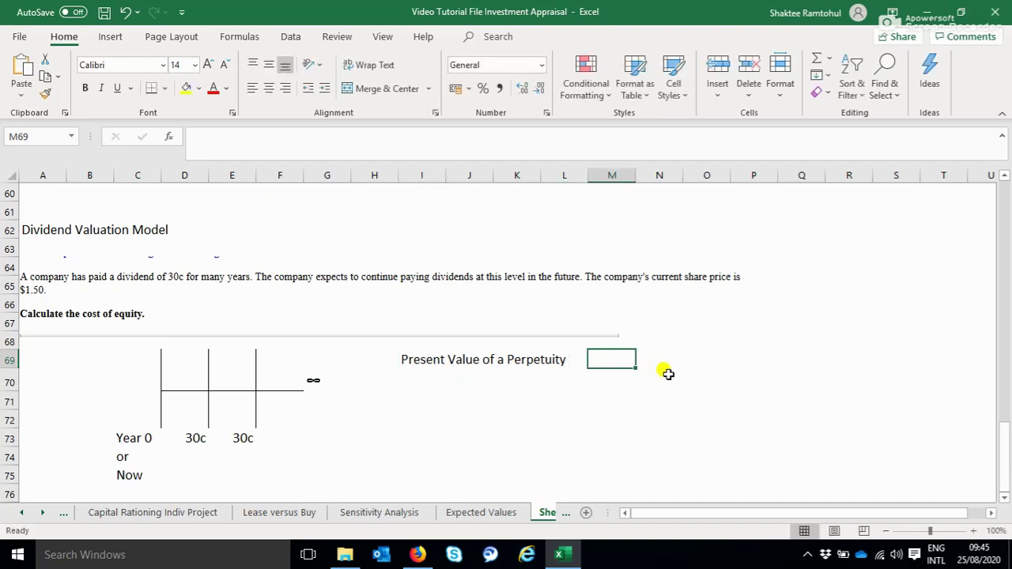
{"action": "type", "text": "'="}
{"action": "key", "text": "Tab"}
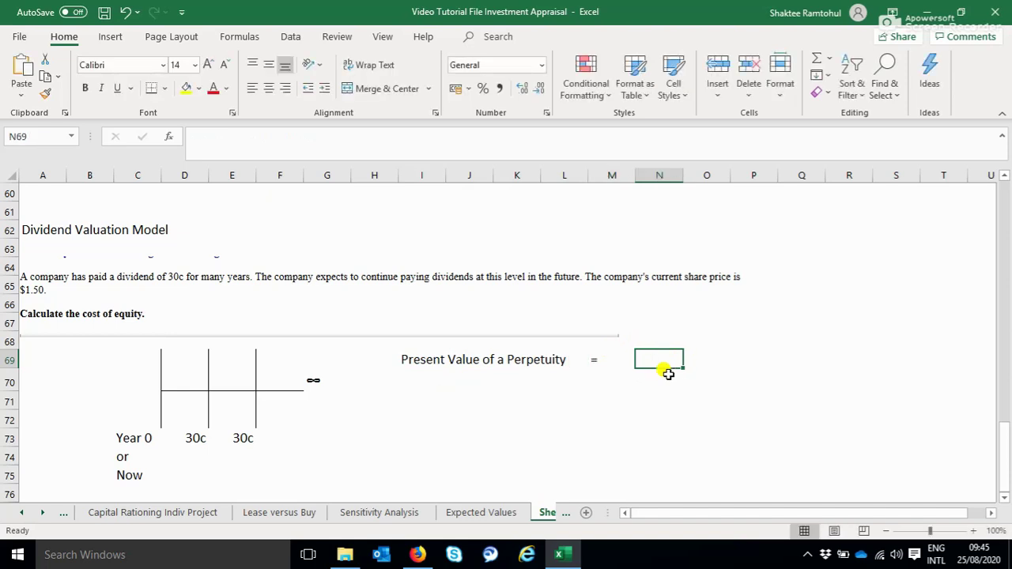
{"action": "type", "text": "Cash"}
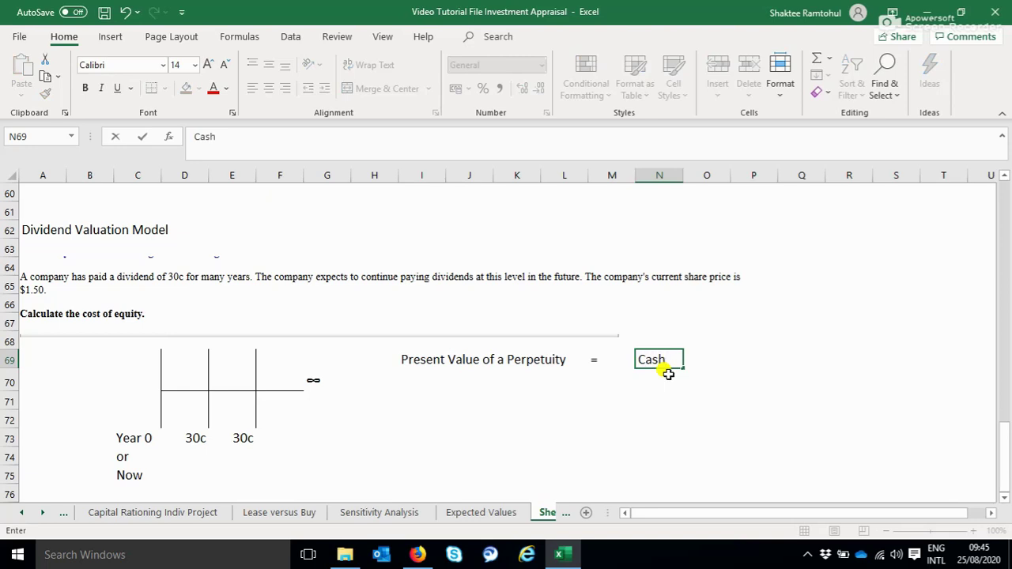
{"action": "type", "text": " Flow/r"}
{"action": "key", "text": "Return"}
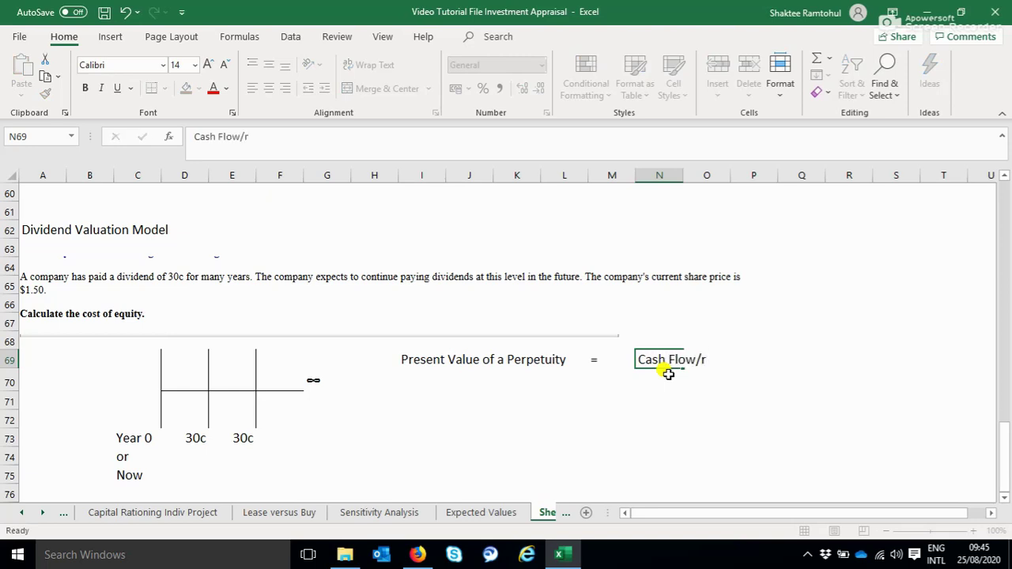
{"action": "key", "text": "Left"}
{"action": "key", "text": "Down"}
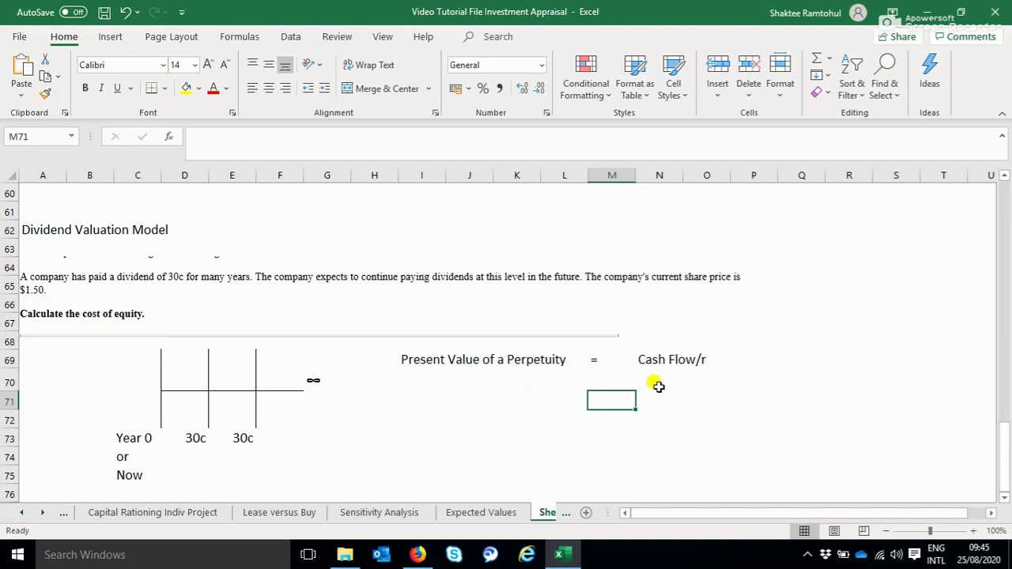
{"action": "left_click", "coordinate": [485, 396]}
Step: Enter Po, = and D1/re across cells K71, L71 and M71
{"action": "left_click", "coordinate": [522, 395]}
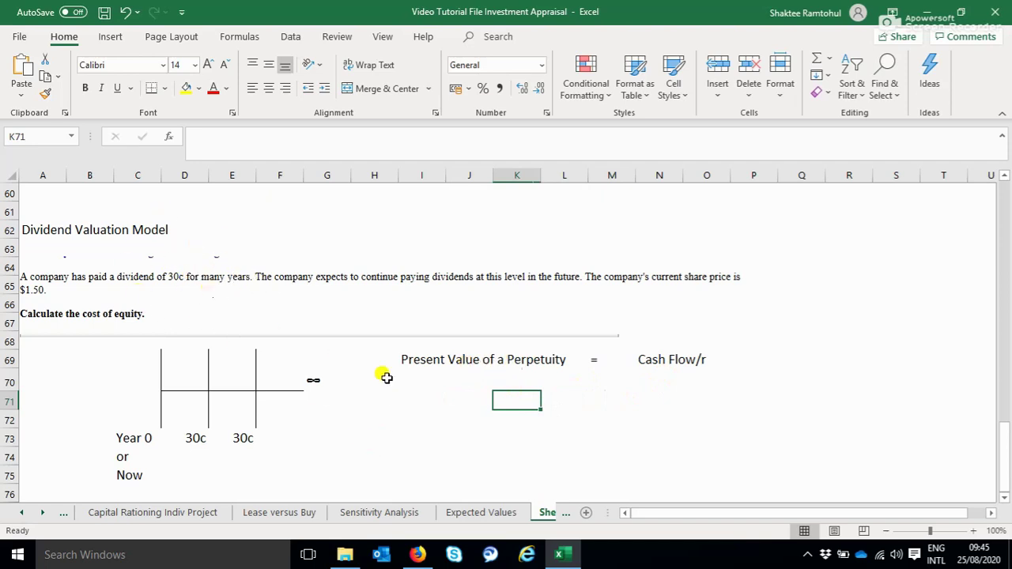
{"action": "type", "text": "Po"}
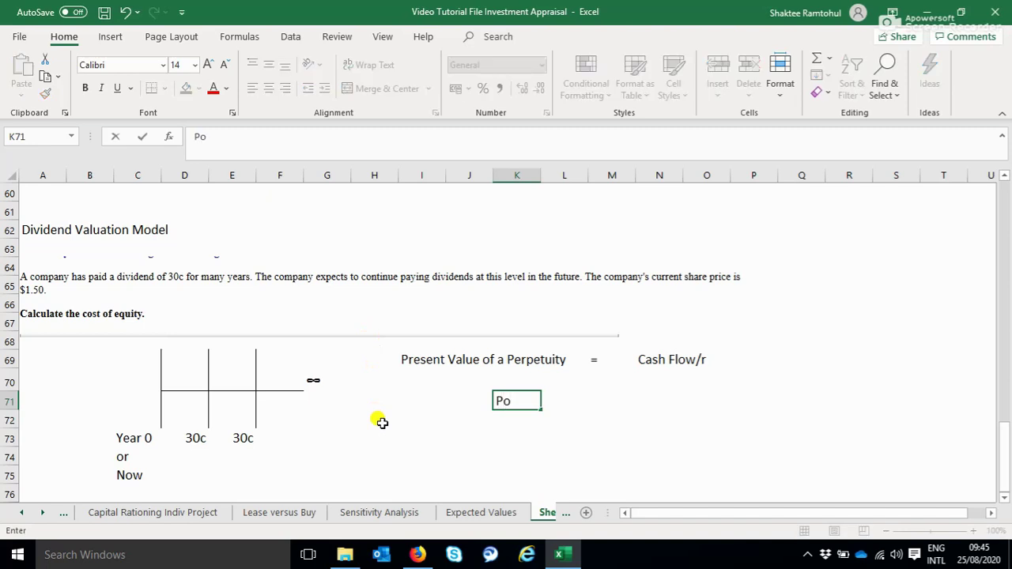
{"action": "key", "text": "Tab"}
{"action": "type", "text": "="}
{"action": "key", "text": "Tab"}
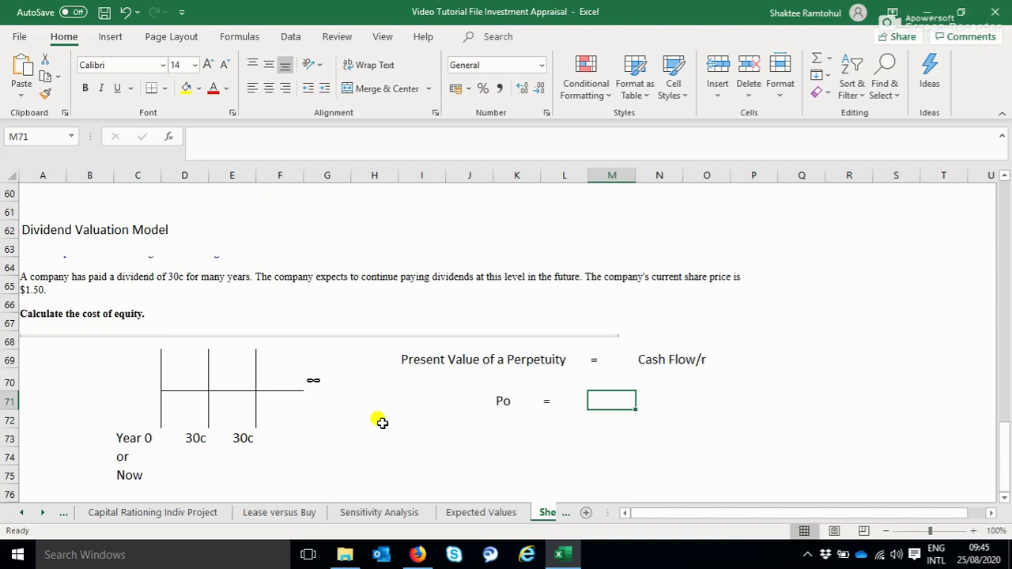
{"action": "type", "text": "D"}
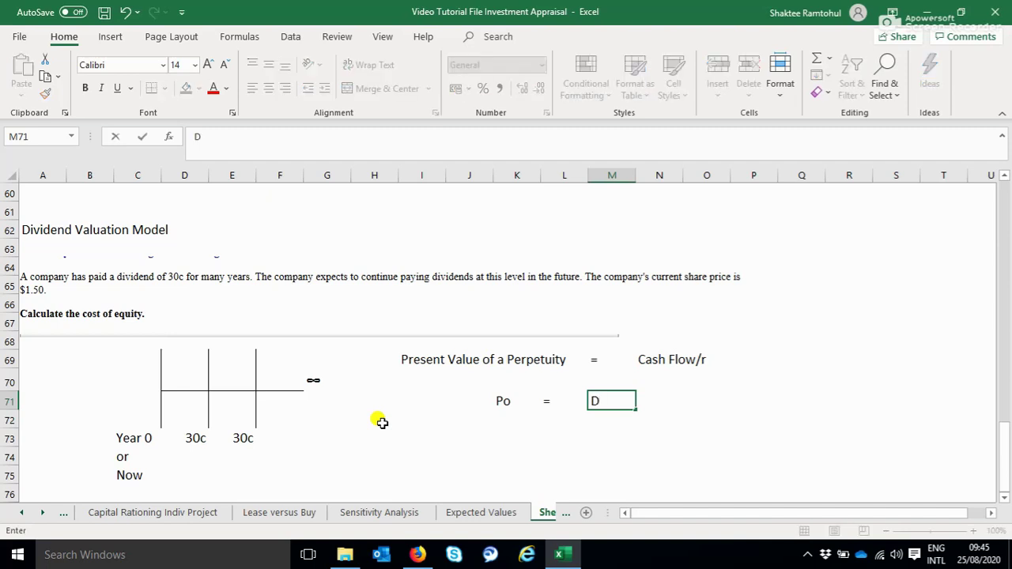
{"action": "type", "text": "1/"}
{"action": "type", "text": "re"}
{"action": "key", "text": "Return"}
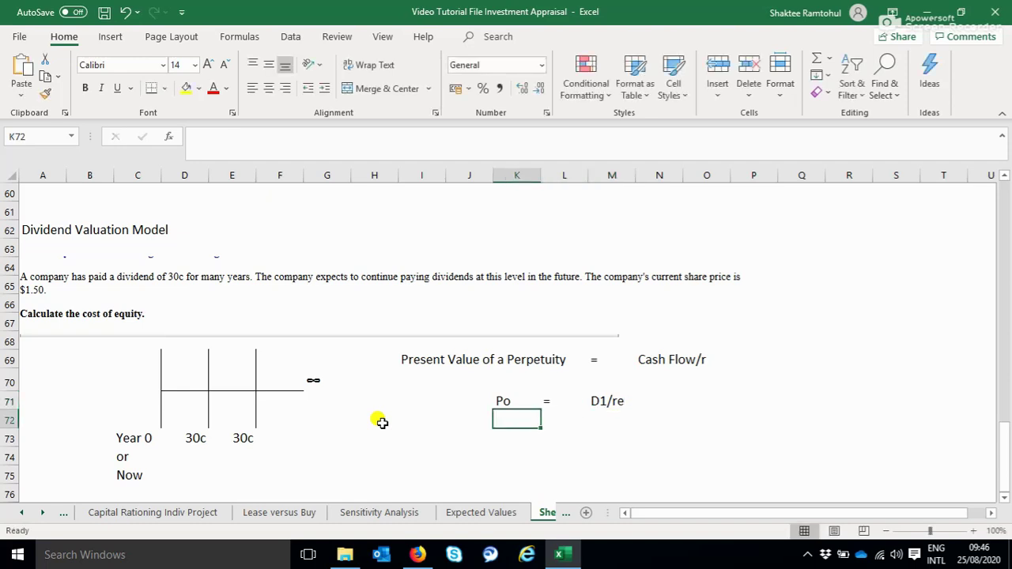
Step: Correct the M71 entry from D1/re to D1/Ke
{"action": "key", "text": "Up"}
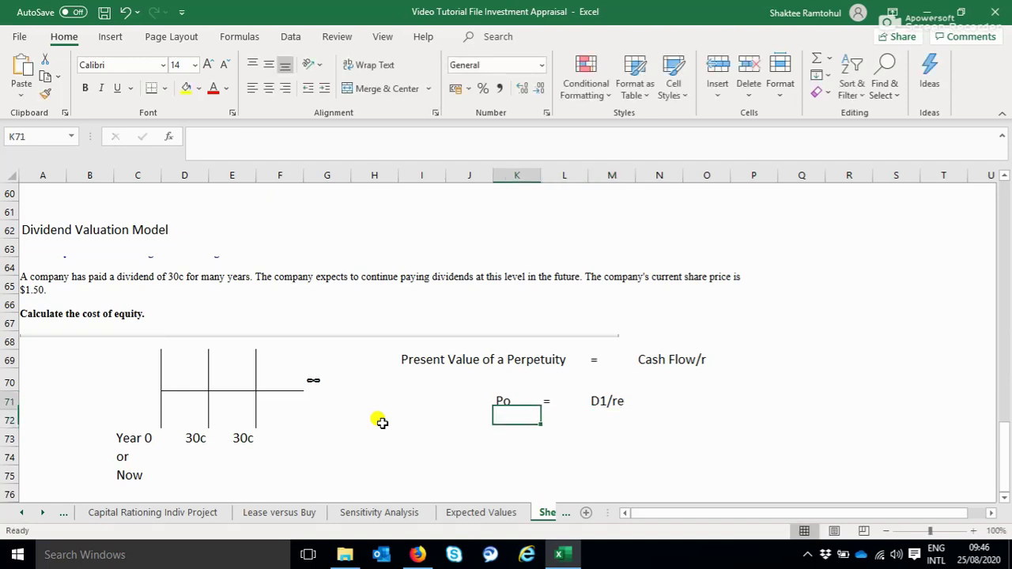
{"action": "key", "text": "Right"}
{"action": "key", "text": "Right"}
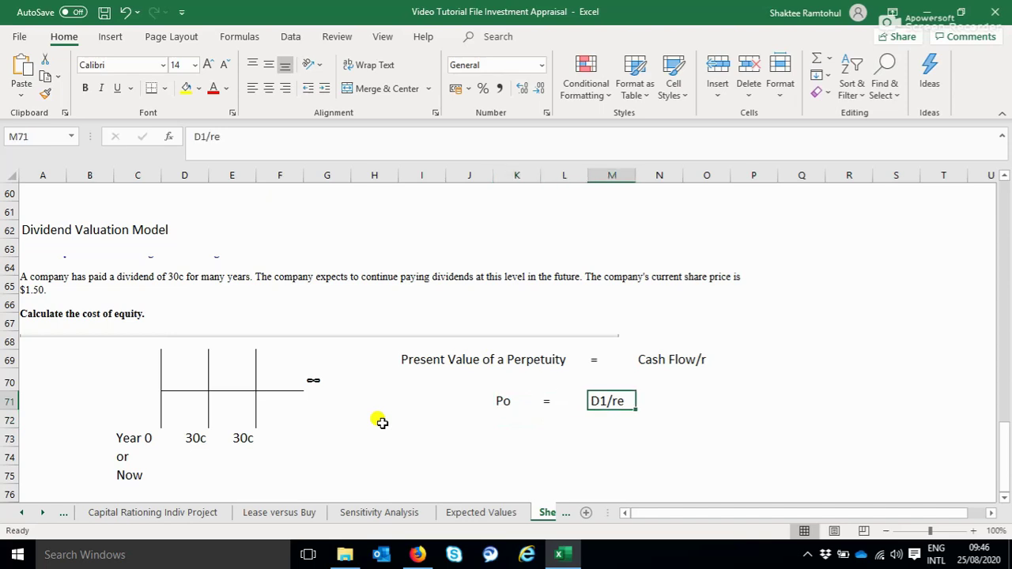
{"action": "left_click", "coordinate": [213, 137]}
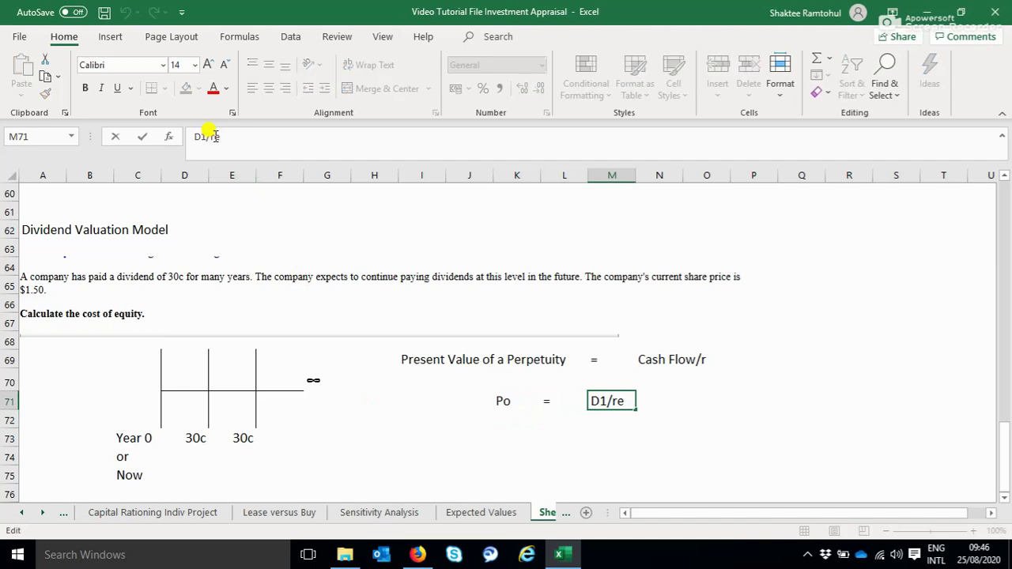
{"action": "key", "text": "BackSpace"}
{"action": "key", "text": "BackSpace"}
{"action": "type", "text": "Ke"}
{"action": "key", "text": "Return"}
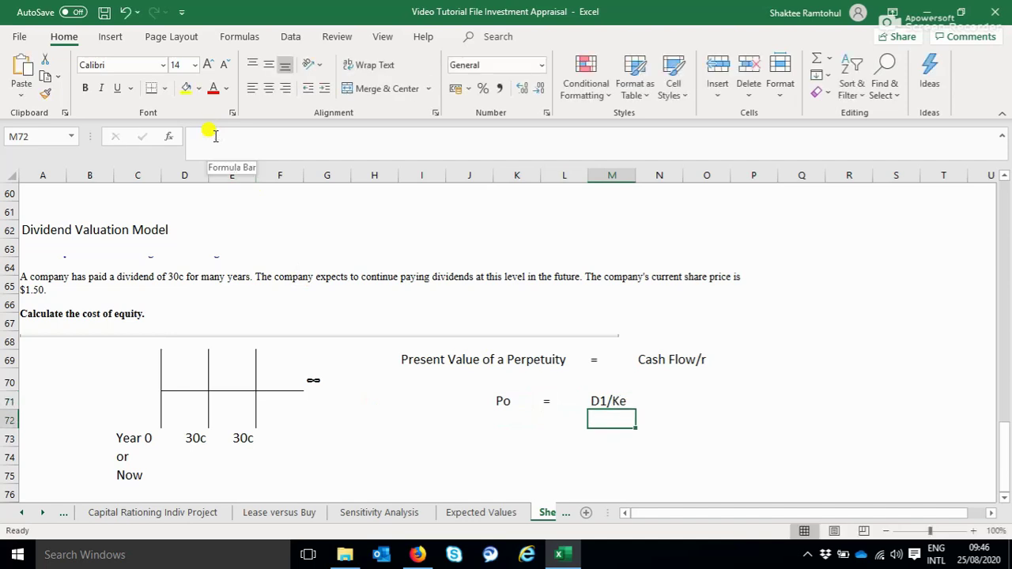
Step: Write Ke in K73 and D1/PO in M73, then move to cell M75
{"action": "key", "text": "Down"}
{"action": "key", "text": "Left"}
{"action": "key", "text": "Left"}
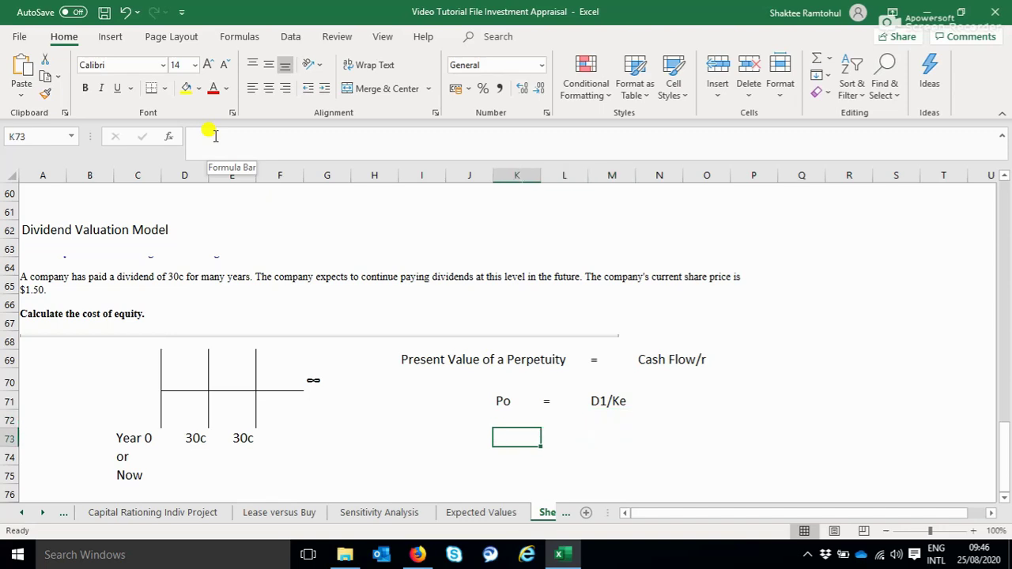
{"action": "type", "text": "Ke"}
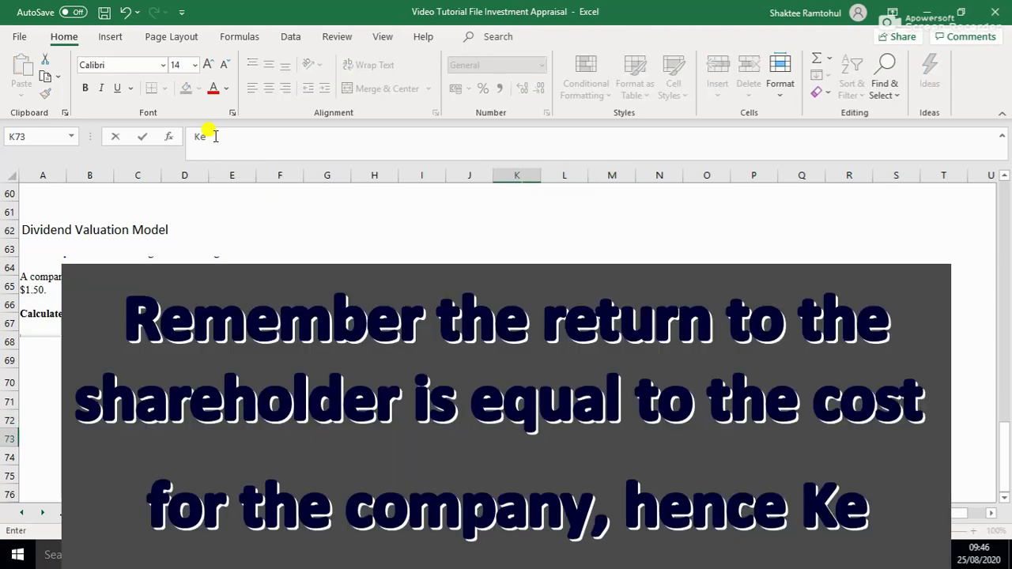
{"action": "key", "text": "Right"}
{"action": "key", "text": "Right"}
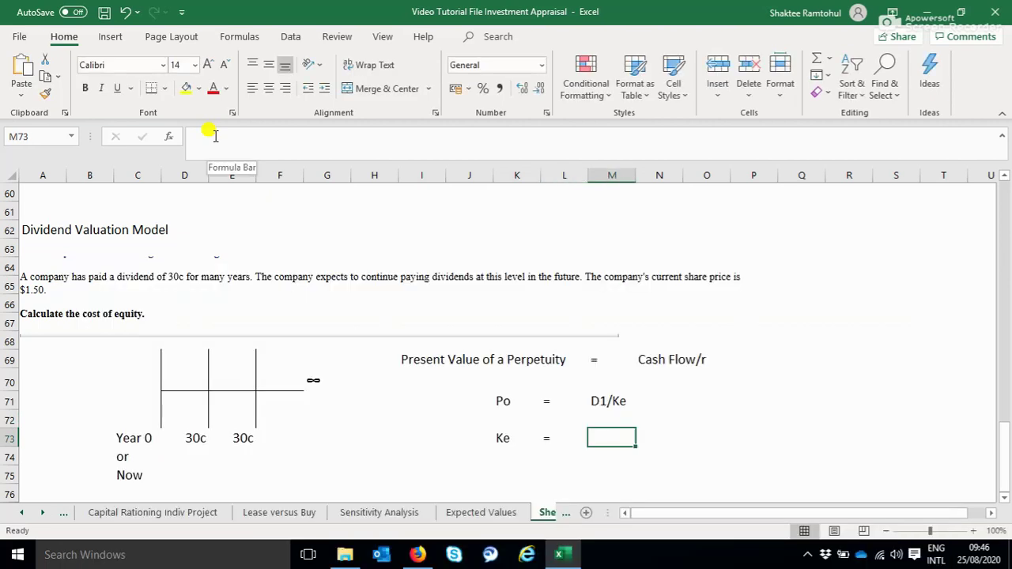
{"action": "type", "text": "D!"}
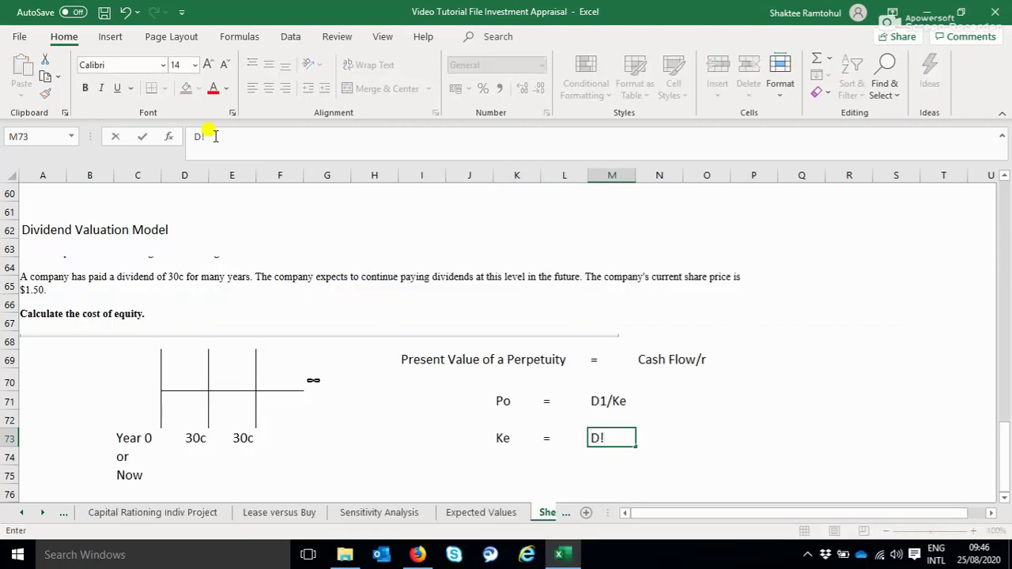
{"action": "type", "text": "/"}
{"action": "key", "text": "BackSpace"}
{"action": "key", "text": "BackSpace"}
{"action": "type", "text": "1/PO"}
{"action": "key", "text": "Return"}
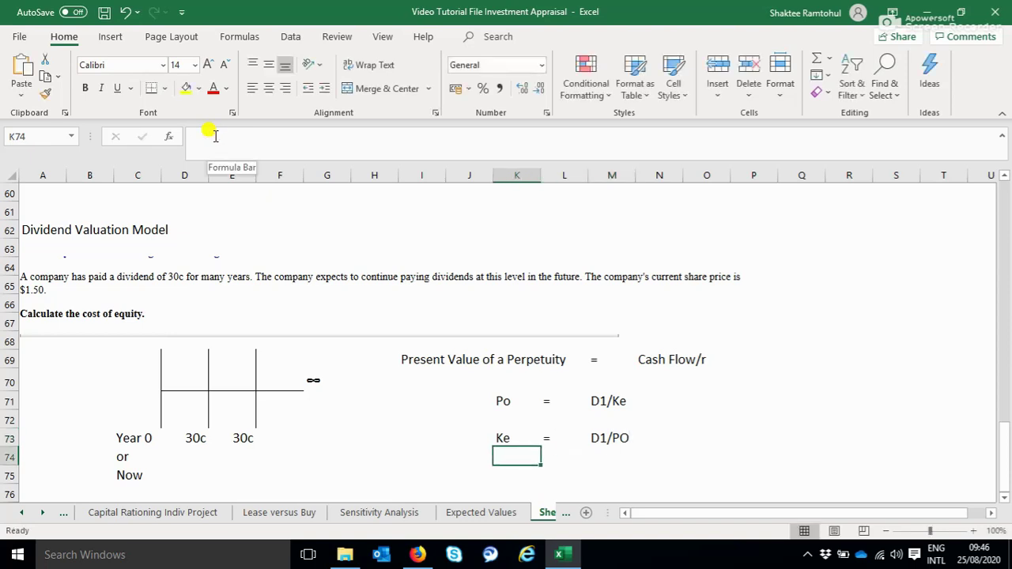
{"action": "key", "text": "Down"}
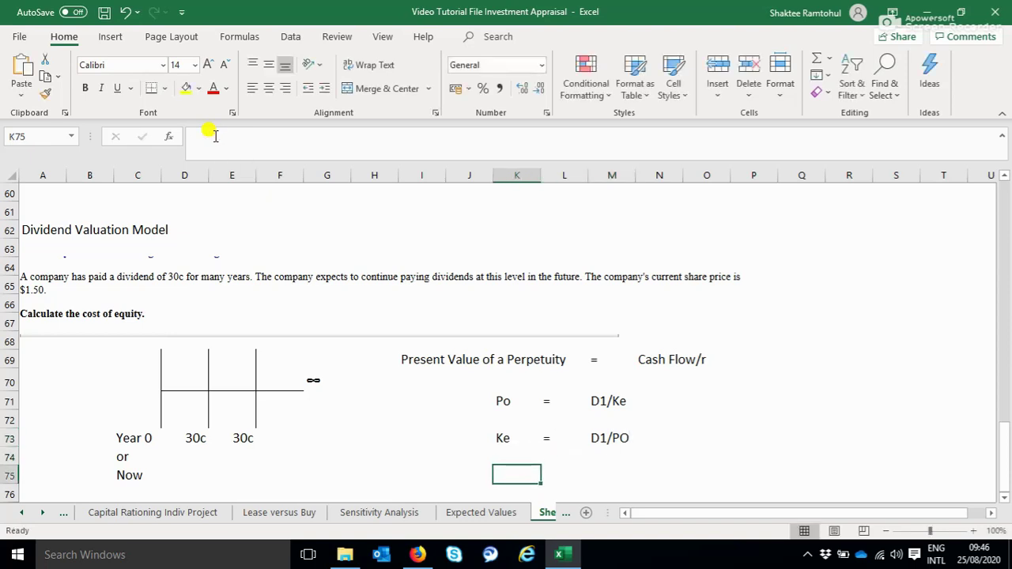
{"action": "key", "text": "Right"}
{"action": "key", "text": "Right"}
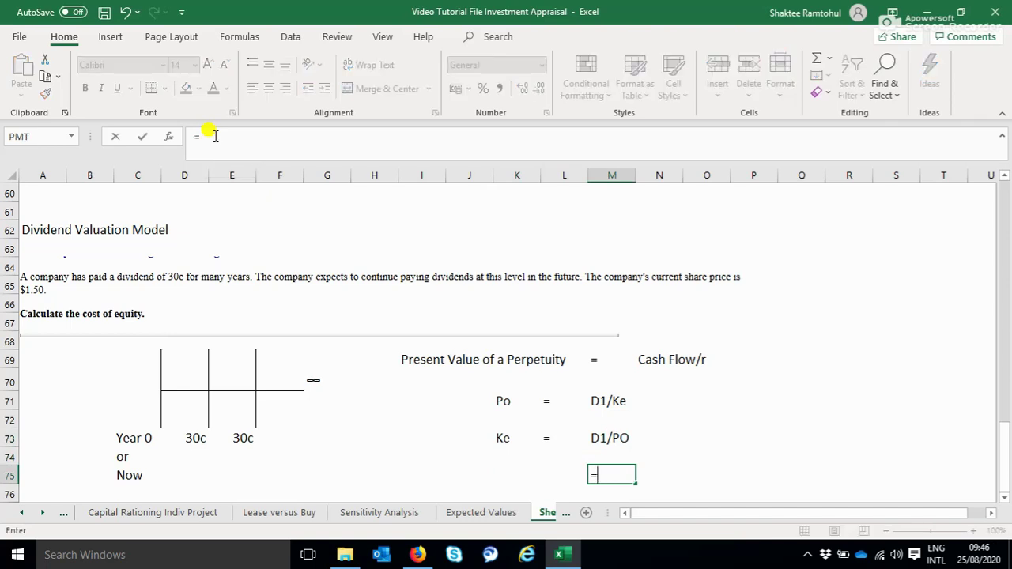
Step: Calculate 30/150 in M75 and format it as a percentage, showing 20%
{"action": "type", "text": "30/"}
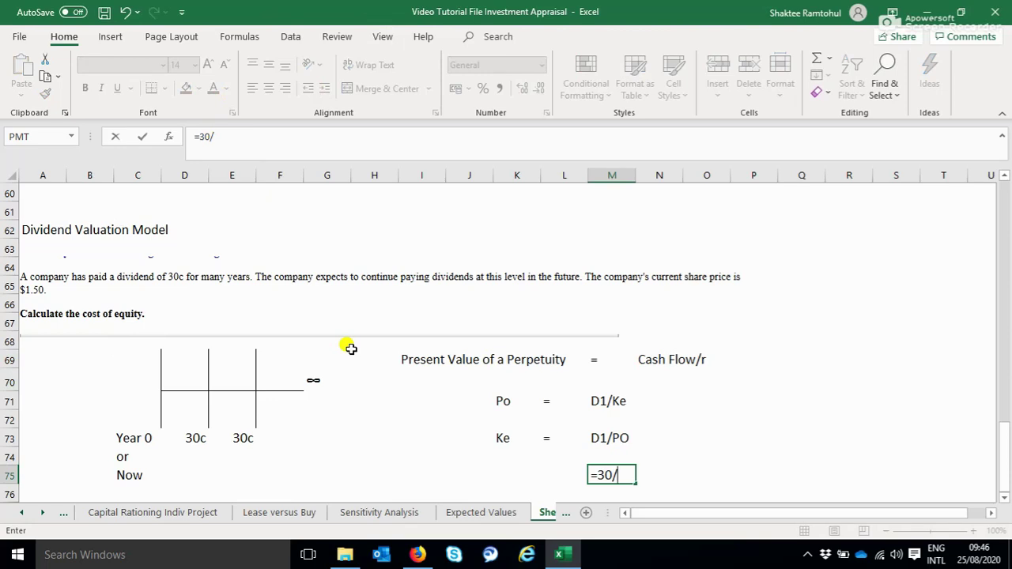
{"action": "type", "text": "150"}
{"action": "key", "text": "Return"}
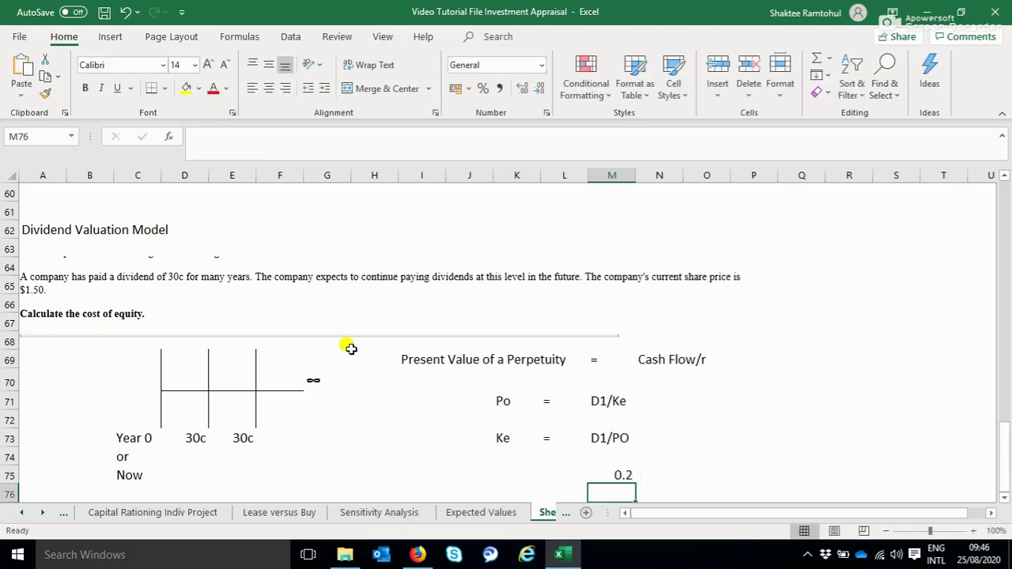
{"action": "scroll", "coordinate": [999, 500], "scroll_direction": "down", "scroll_amount": 2}
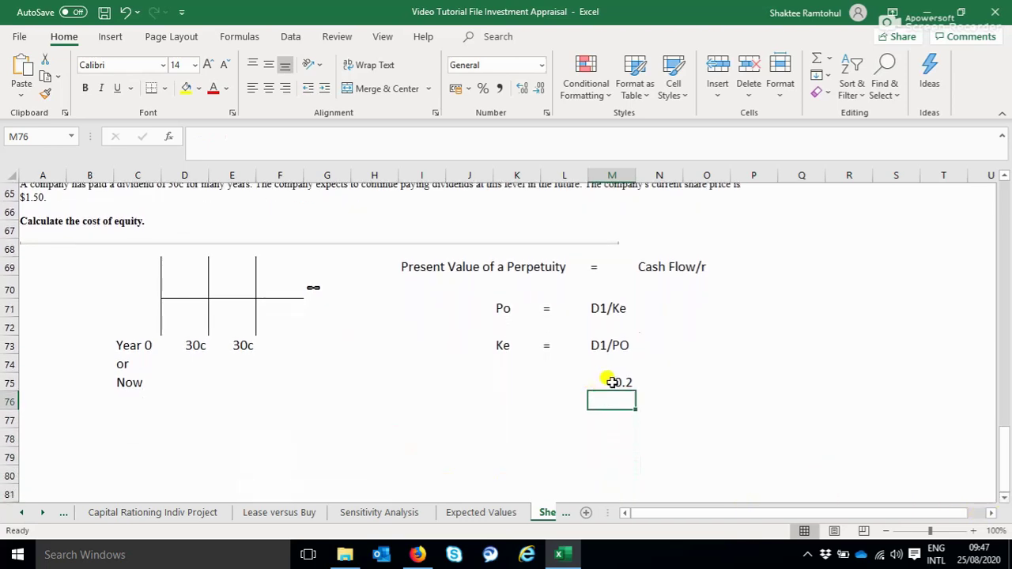
{"action": "left_click", "coordinate": [607, 381]}
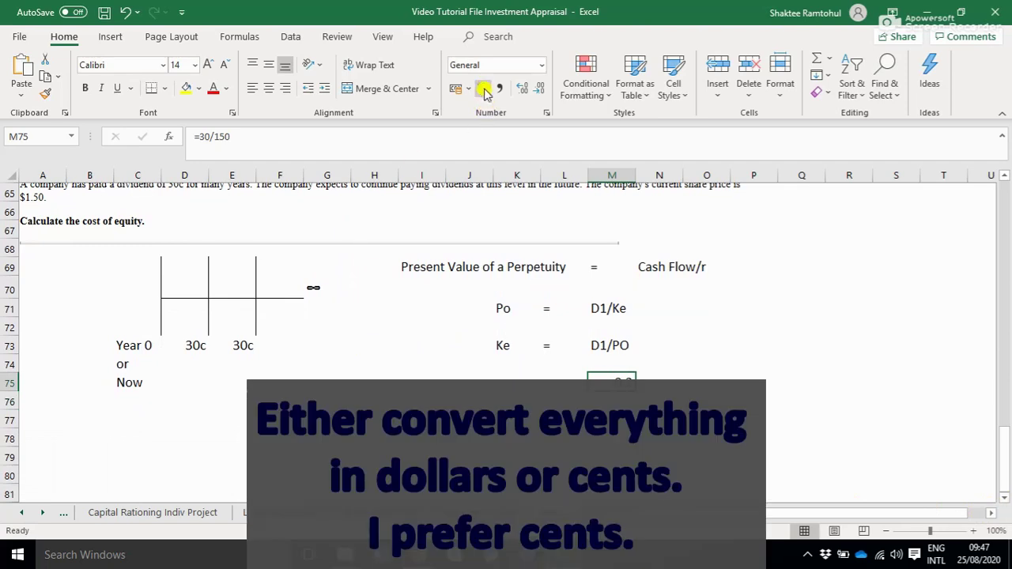
{"action": "left_click", "coordinate": [483, 88]}
{"action": "left_click", "coordinate": [611, 420]}
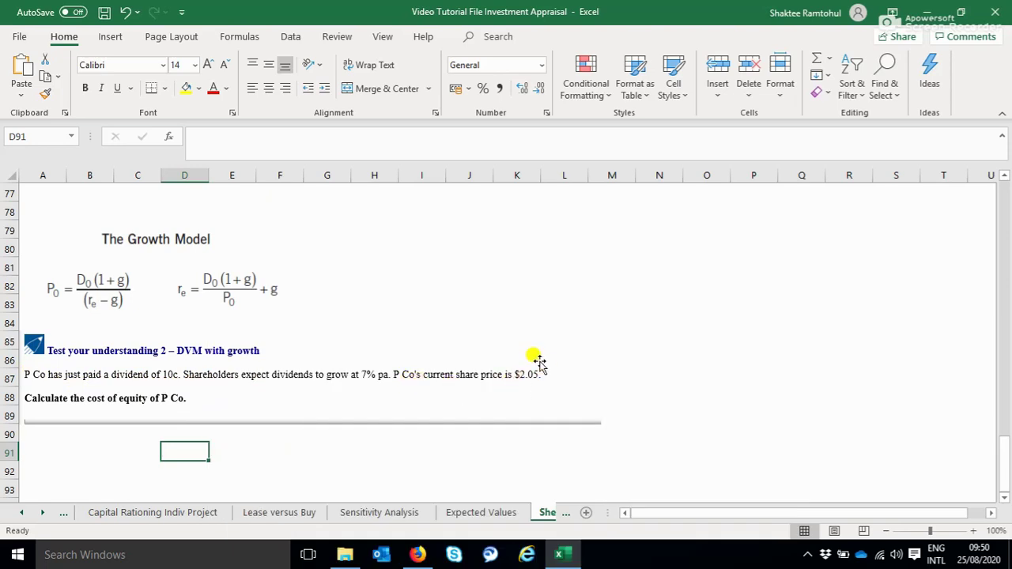
{"action": "left_click", "coordinate": [655, 334]}
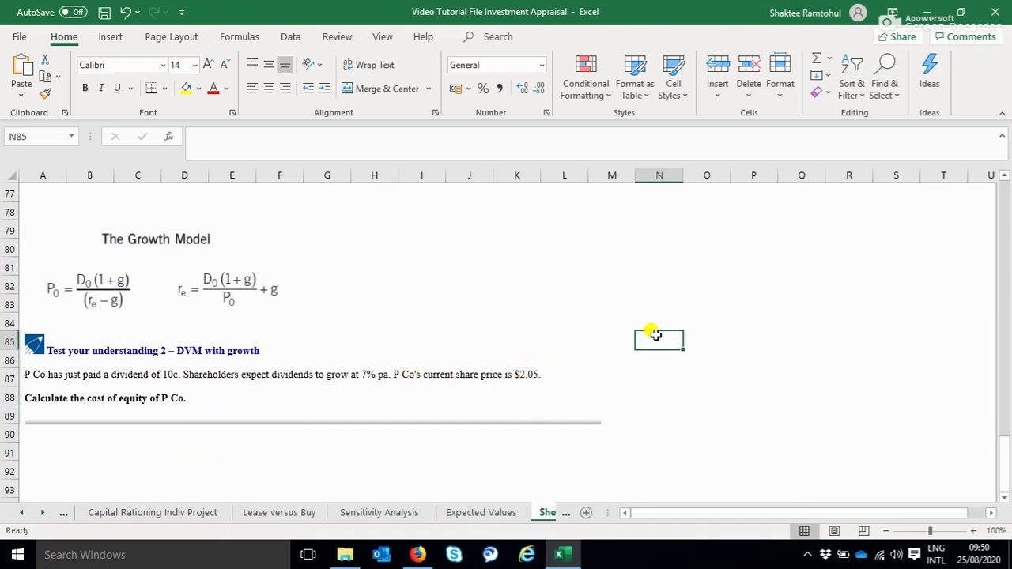
{"action": "left_click", "coordinate": [619, 300]}
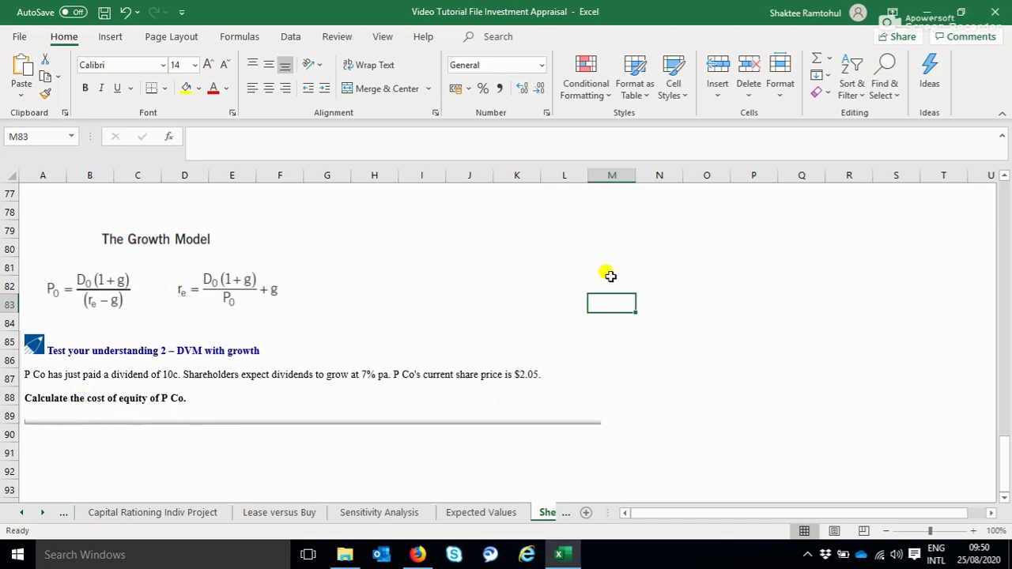
{"action": "type", "text": "Ke"}
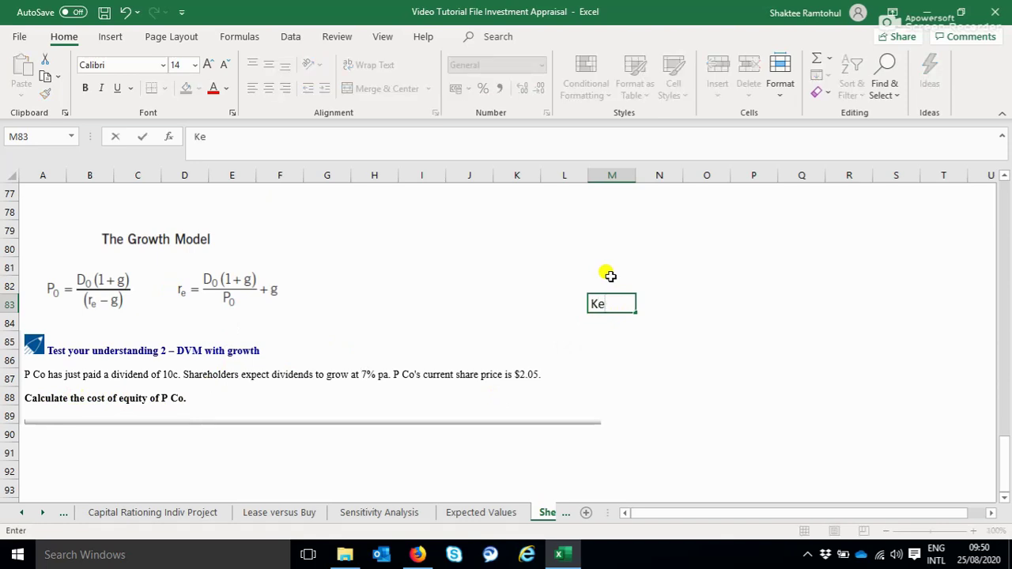
Step: Add the Ke = labels in row 83 and enter =10*1.07 in O83, giving 10.7
{"action": "key", "text": "Tab"}
{"action": "type", "text": "="}
{"action": "key", "text": "Tab"}
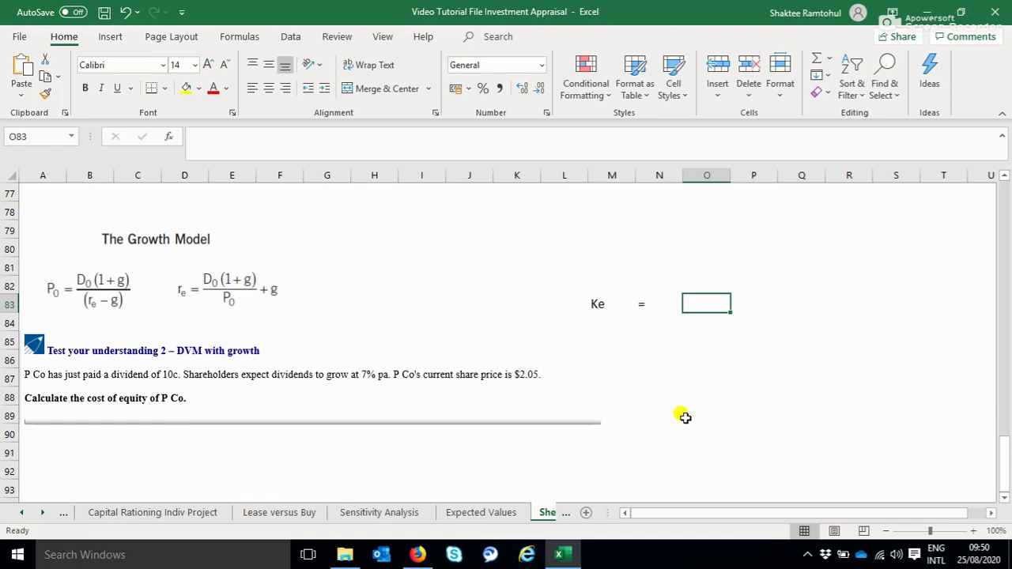
{"action": "type", "text": "=1"}
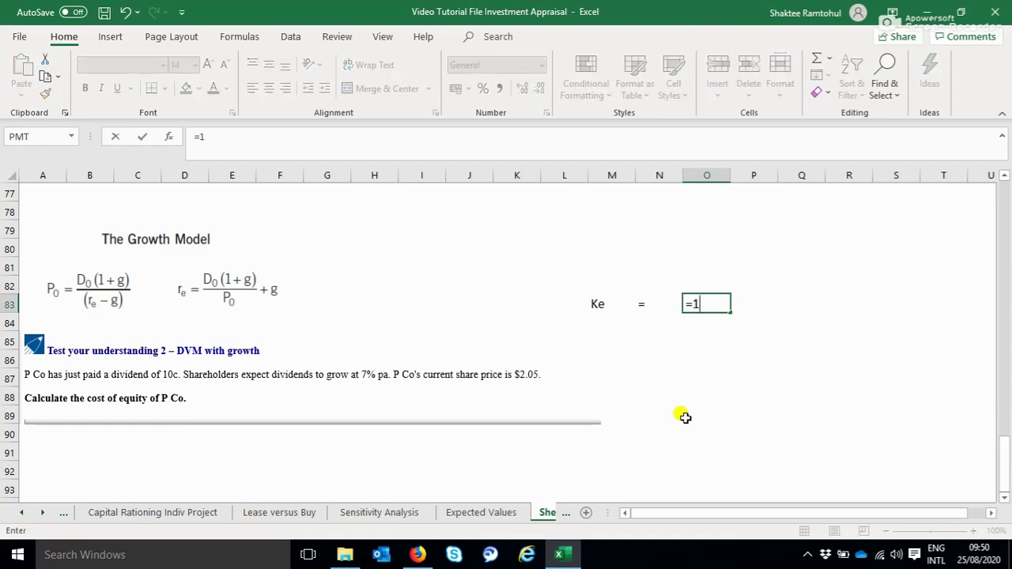
{"action": "type", "text": "0*"}
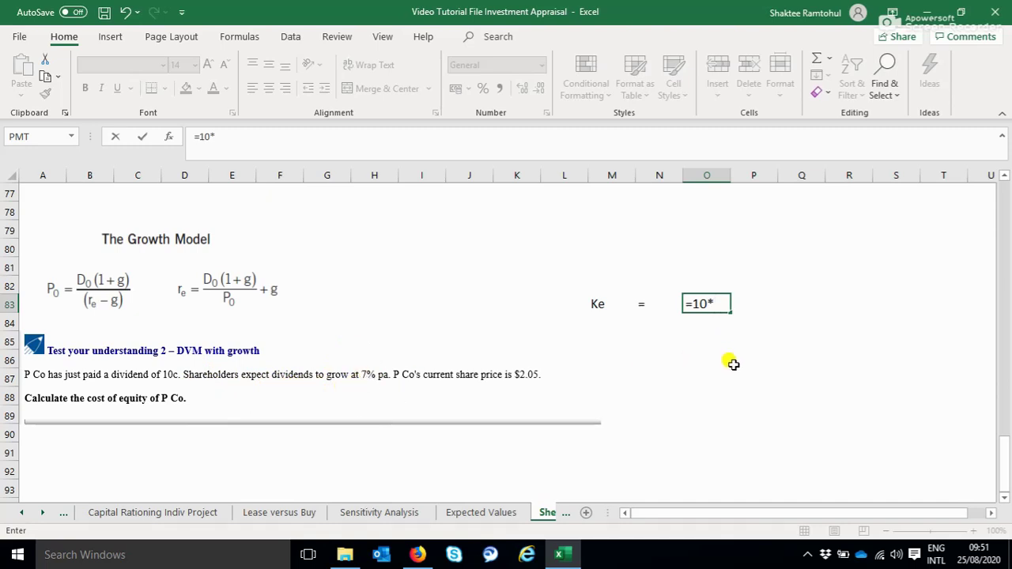
{"action": "type", "text": "1.07"}
{"action": "key", "text": "Return"}
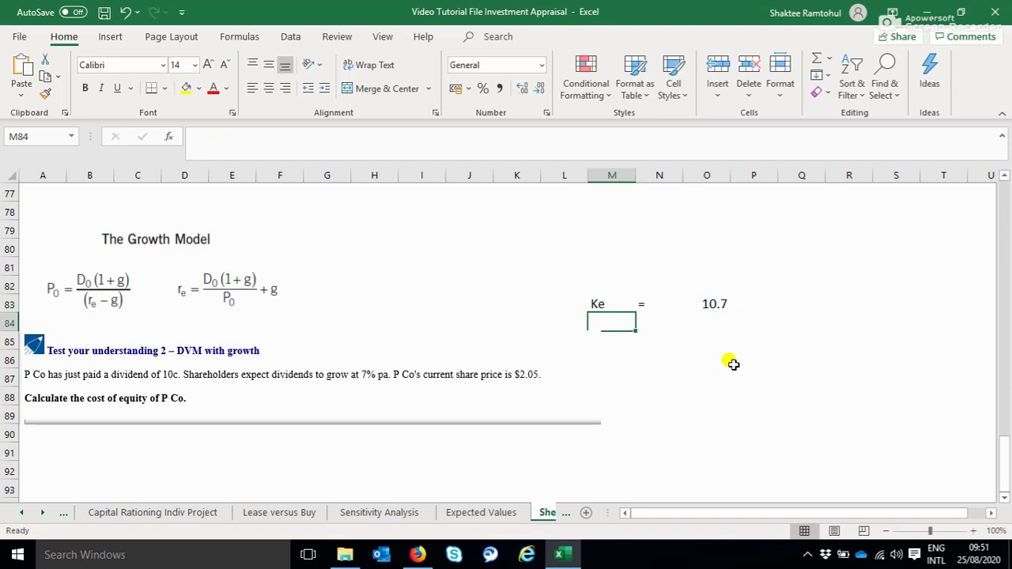
Step: Enter =O83/205 in O85 to get the 0.052 dividend yield
{"action": "left_click", "coordinate": [704, 302]}
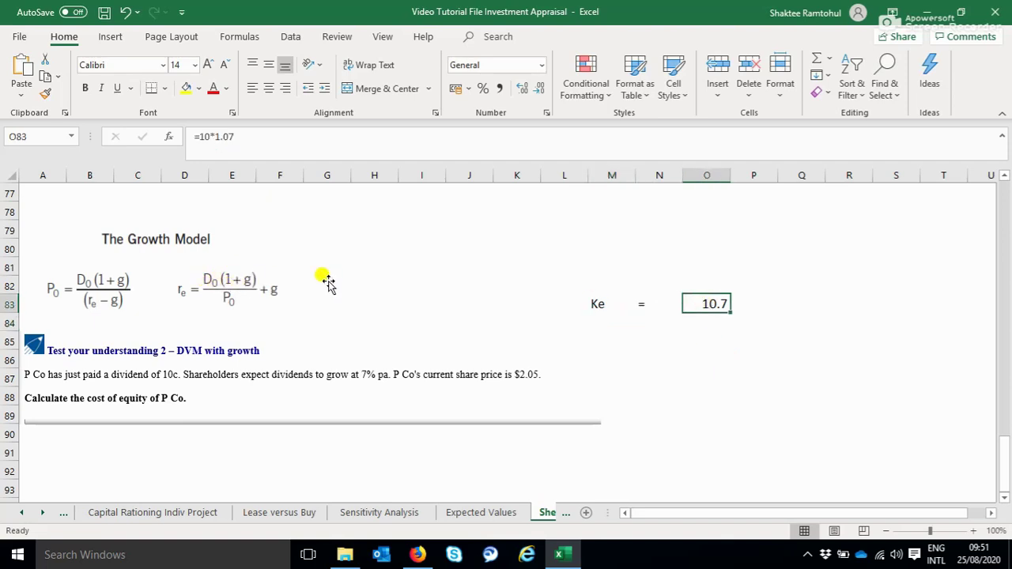
{"action": "left_click", "coordinate": [707, 339]}
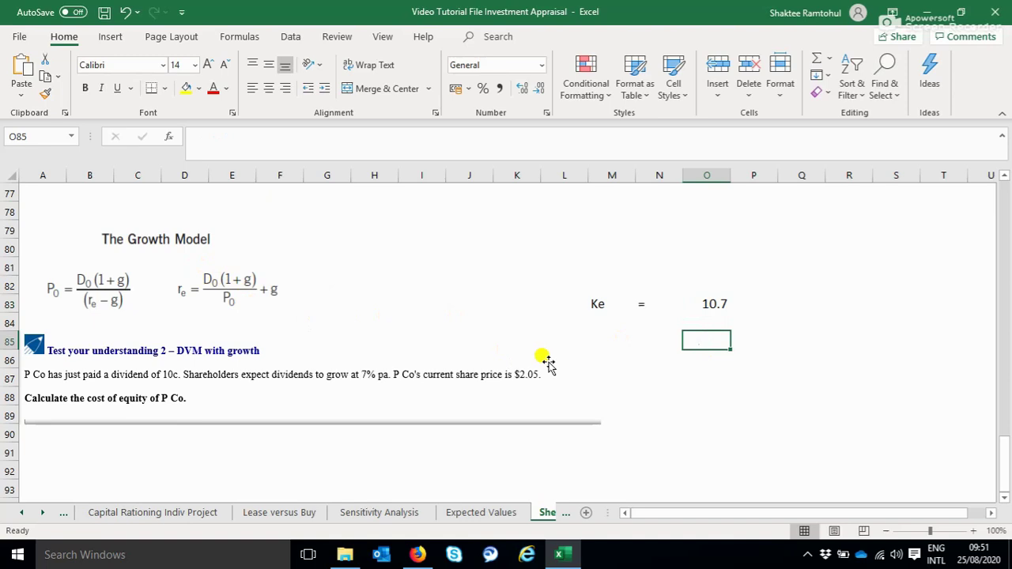
{"action": "type", "text": "="}
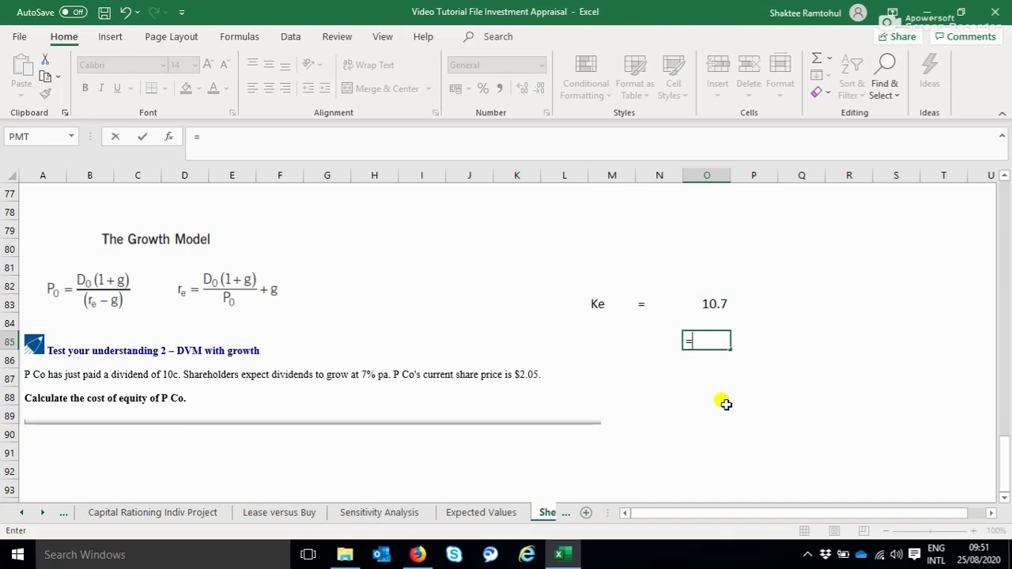
{"action": "left_click", "coordinate": [710, 305]}
{"action": "type", "text": "/"}
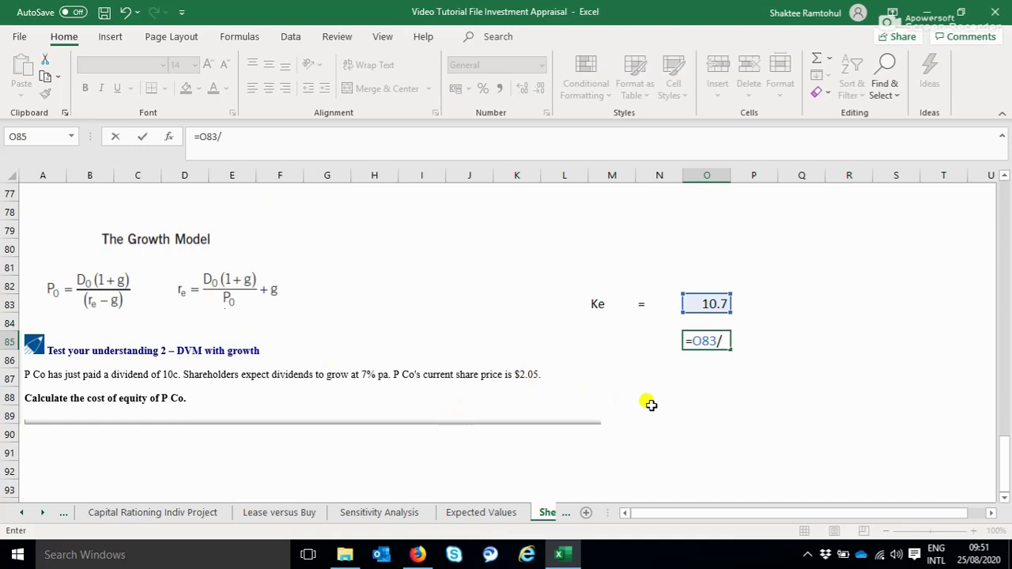
{"action": "type", "text": "205"}
{"action": "key", "text": "Return"}
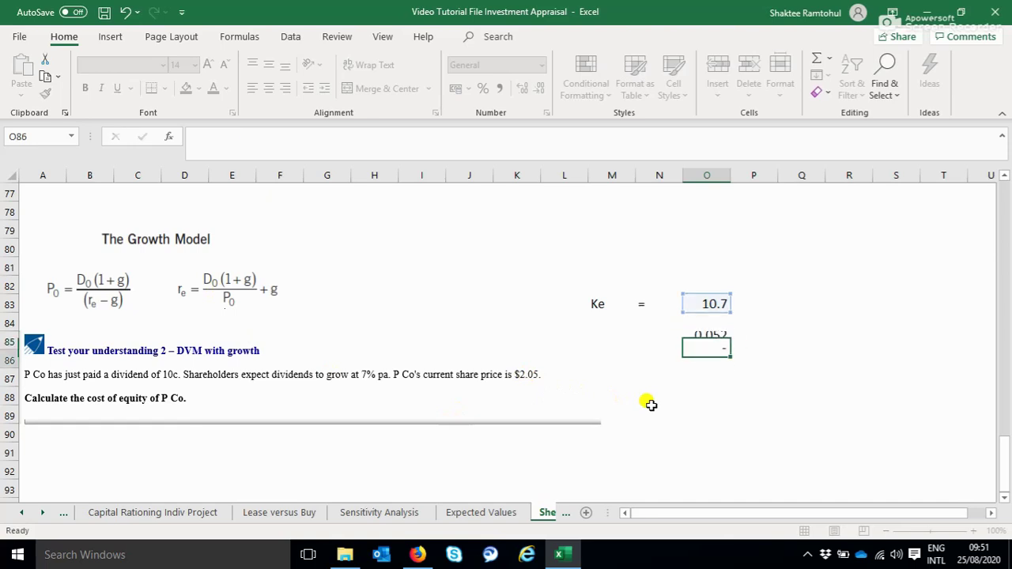
{"action": "left_click", "coordinate": [710, 341]}
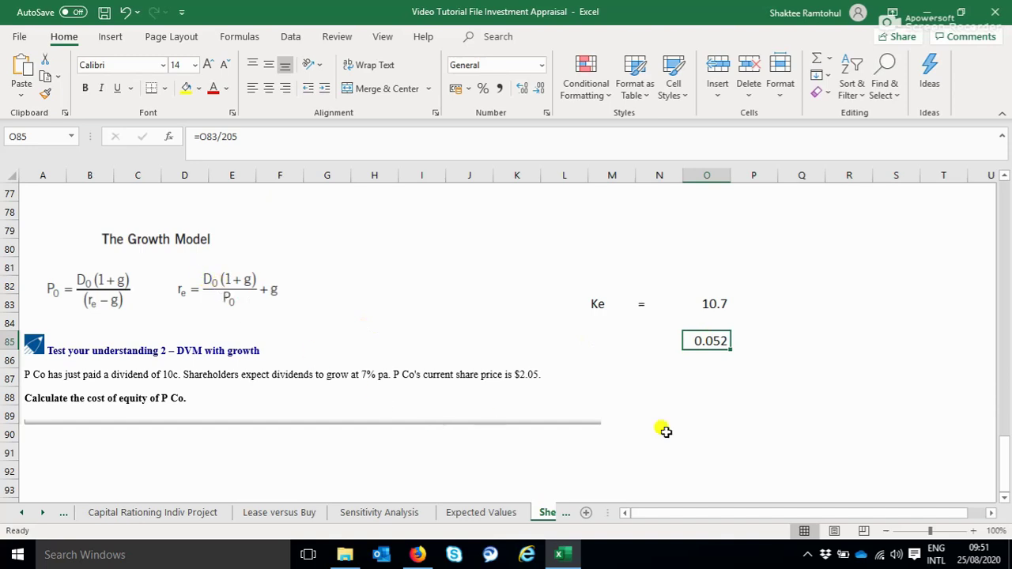
Step: Enter =O85+0.07 in O87 to add the 7% growth to the yield
{"action": "left_click", "coordinate": [707, 377]}
{"action": "type", "text": "="}
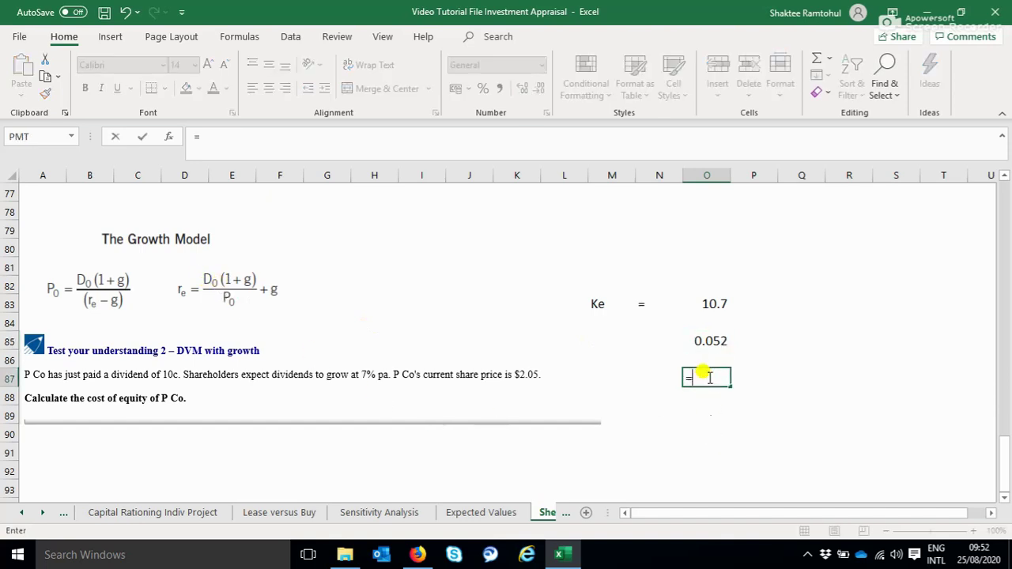
{"action": "left_click", "coordinate": [711, 340]}
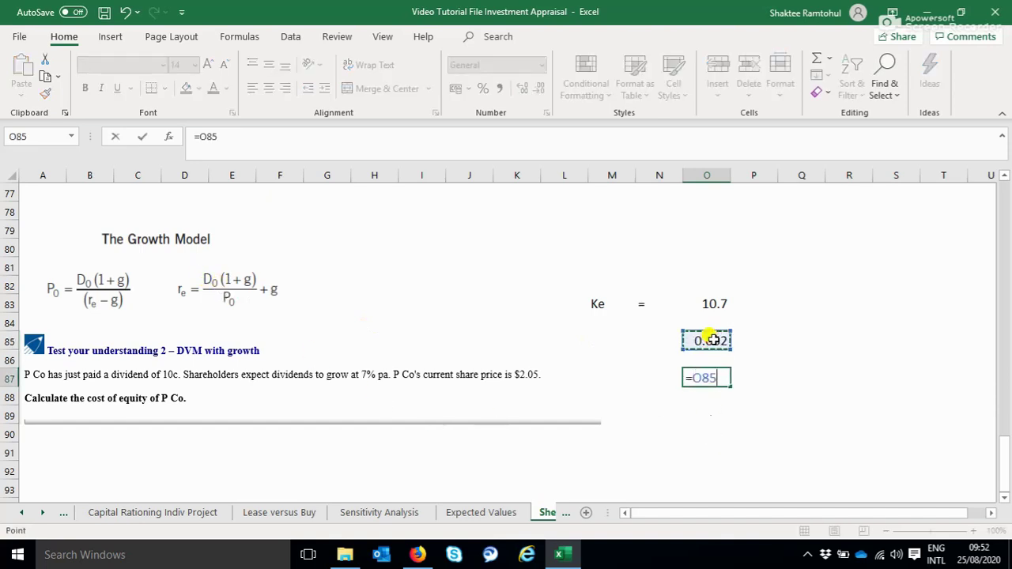
{"action": "type", "text": "+"}
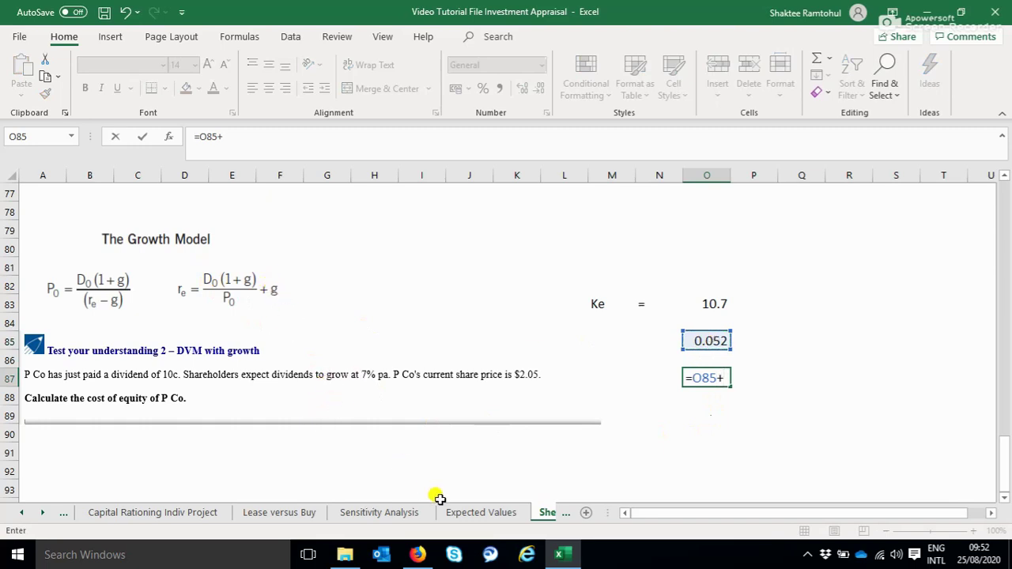
{"action": "type", "text": "0.07"}
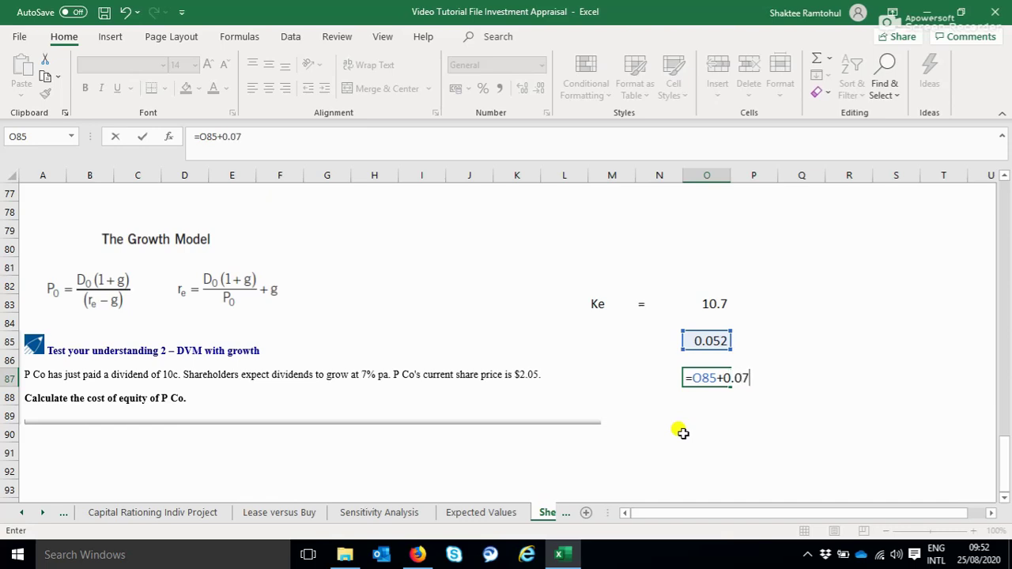
{"action": "key", "text": "Return"}
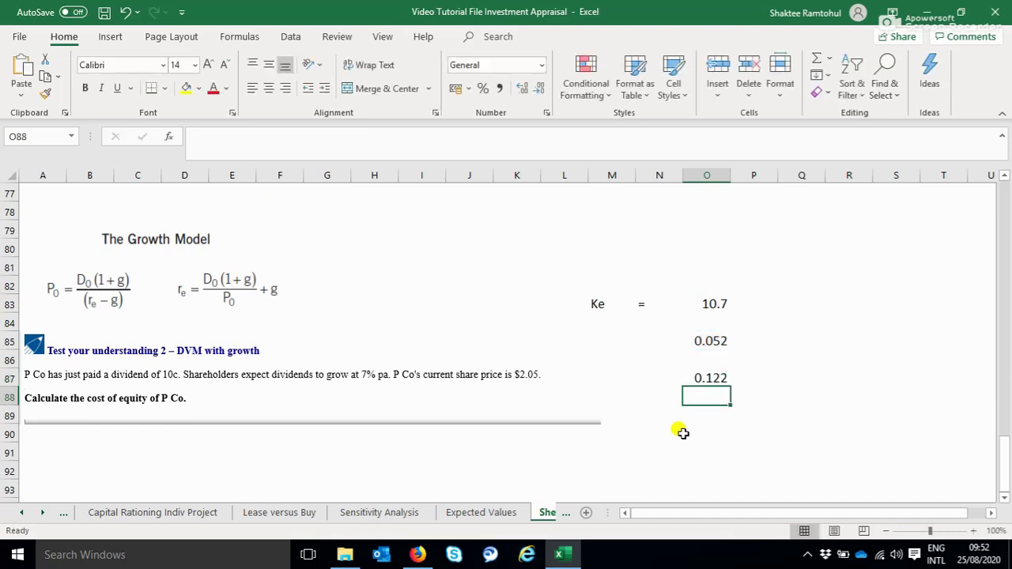
Step: Format O87 as a percentage with two decimal places, showing 12.22%
{"action": "left_click", "coordinate": [706, 378]}
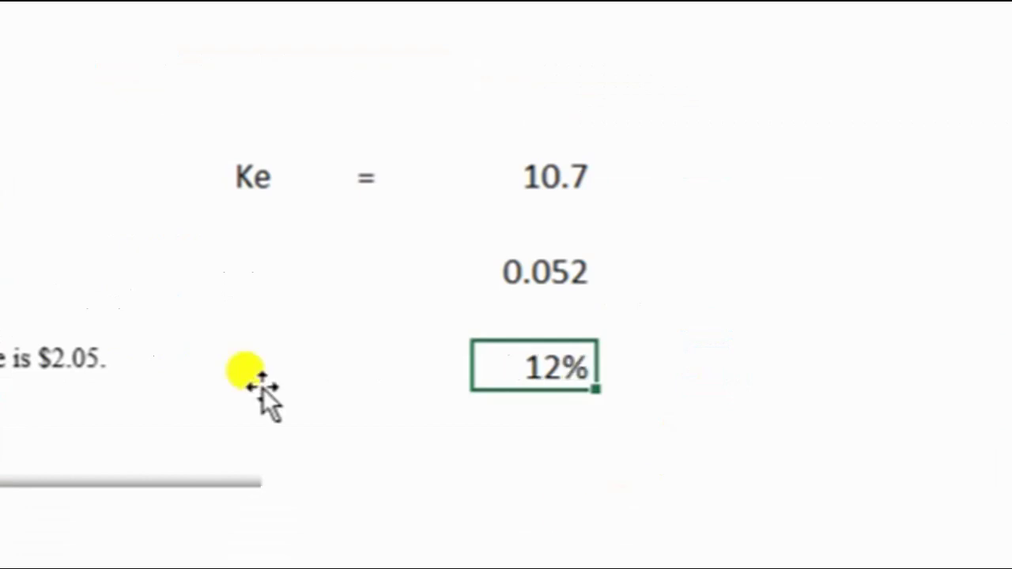
{"action": "key", "text": "alt+h"}
{"action": "key", "text": "0"}
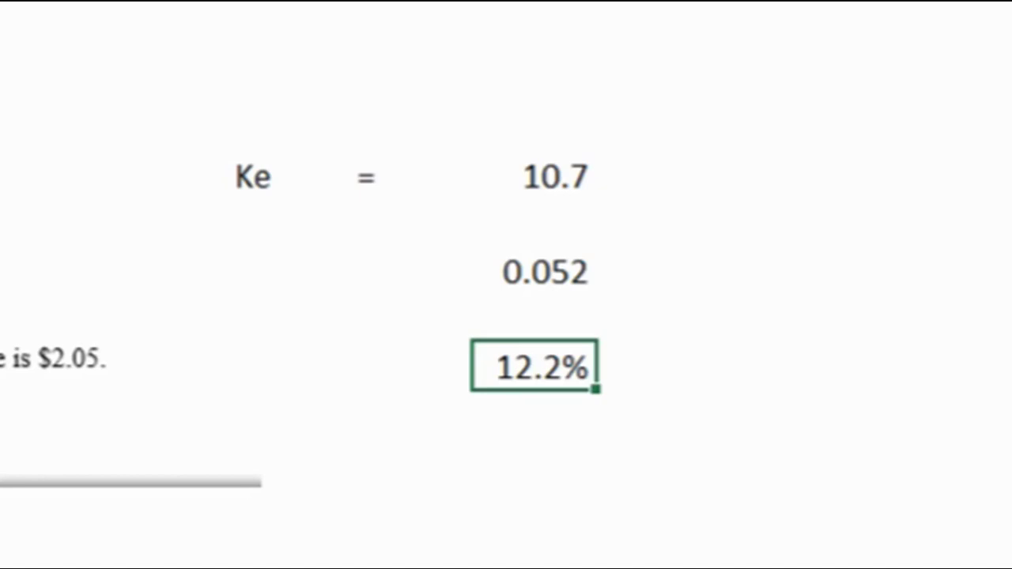
{"action": "key", "text": "alt+h"}
{"action": "key", "text": "0"}
{"action": "left_click", "coordinate": [617, 468]}
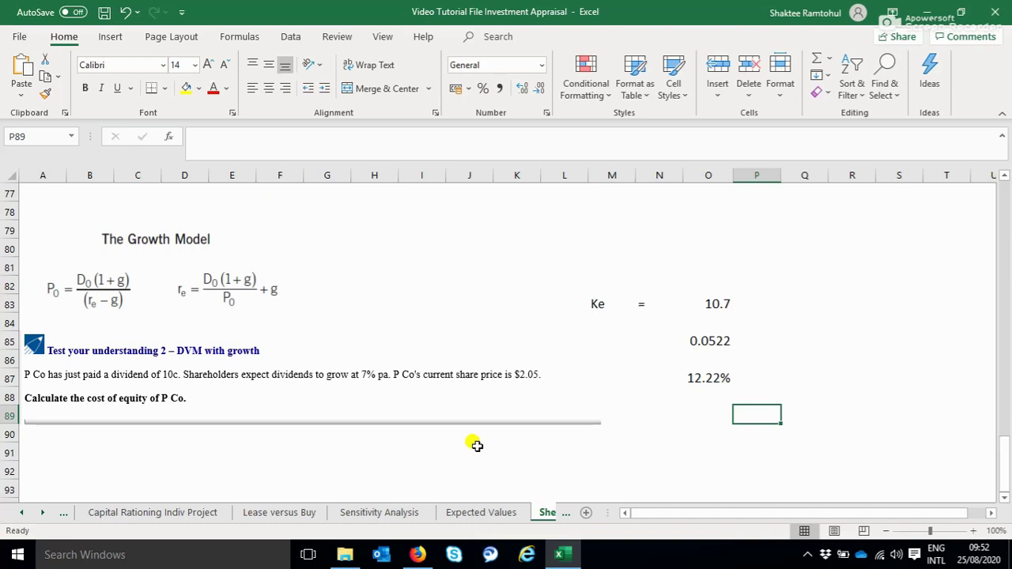
Step: Select the recorder's ellipse annotation tool with red as the drawing colour
{"action": "mouse_move", "coordinate": [475, 452]}
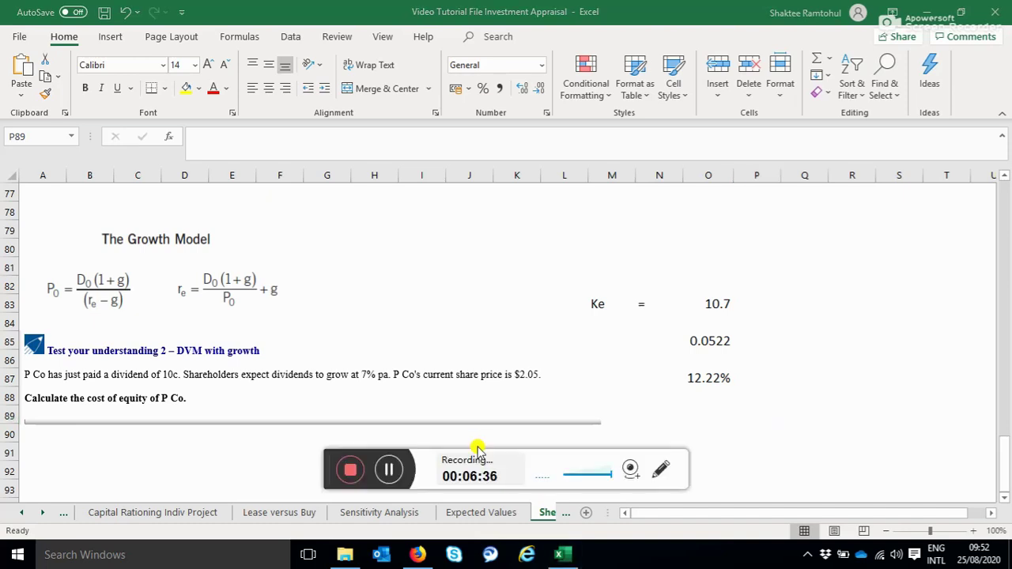
{"action": "left_click", "coordinate": [663, 472]}
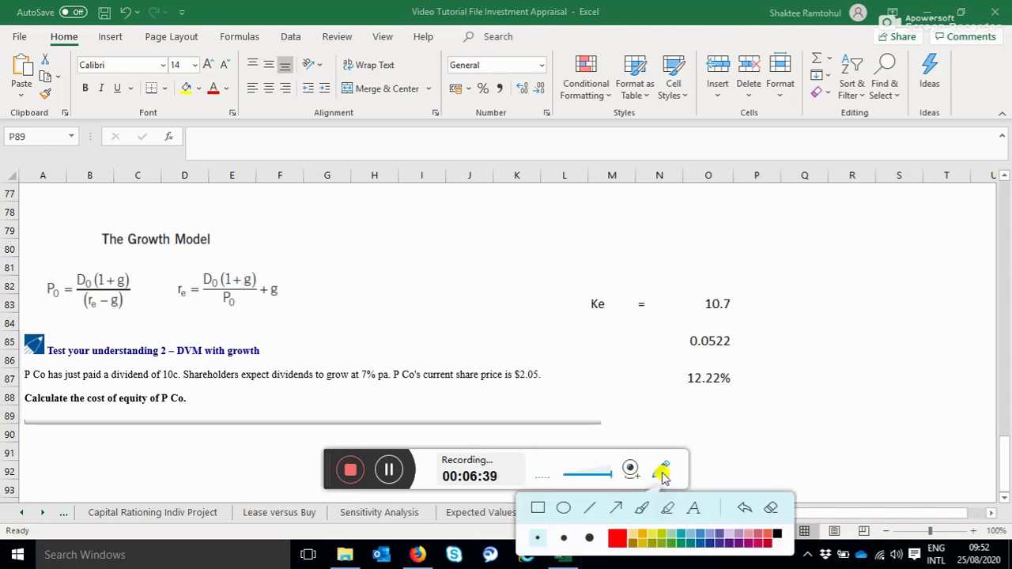
{"action": "left_click", "coordinate": [563, 506]}
{"action": "left_click", "coordinate": [618, 538]}
{"action": "left_click", "coordinate": [619, 540]}
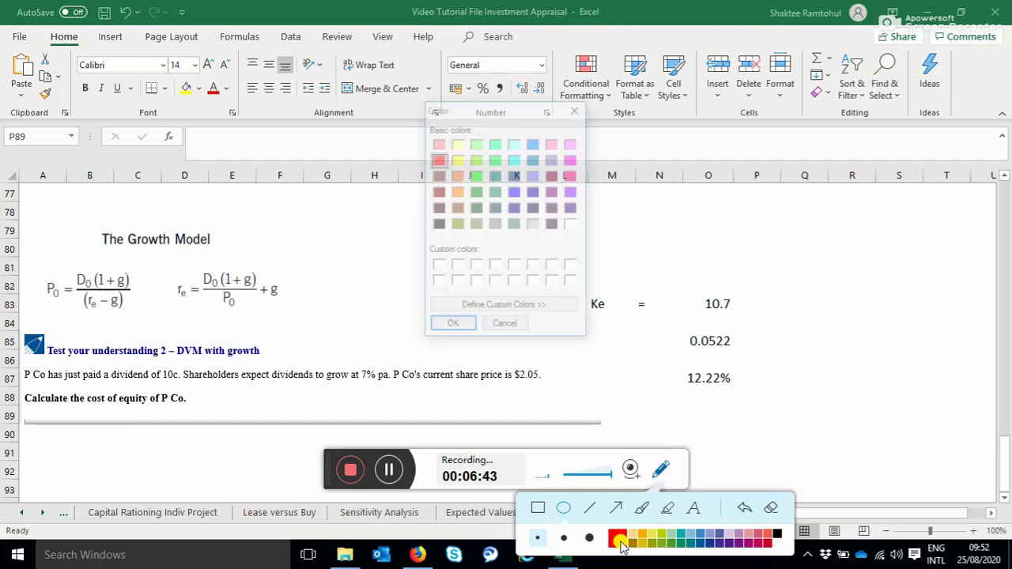
{"action": "left_click", "coordinate": [460, 326]}
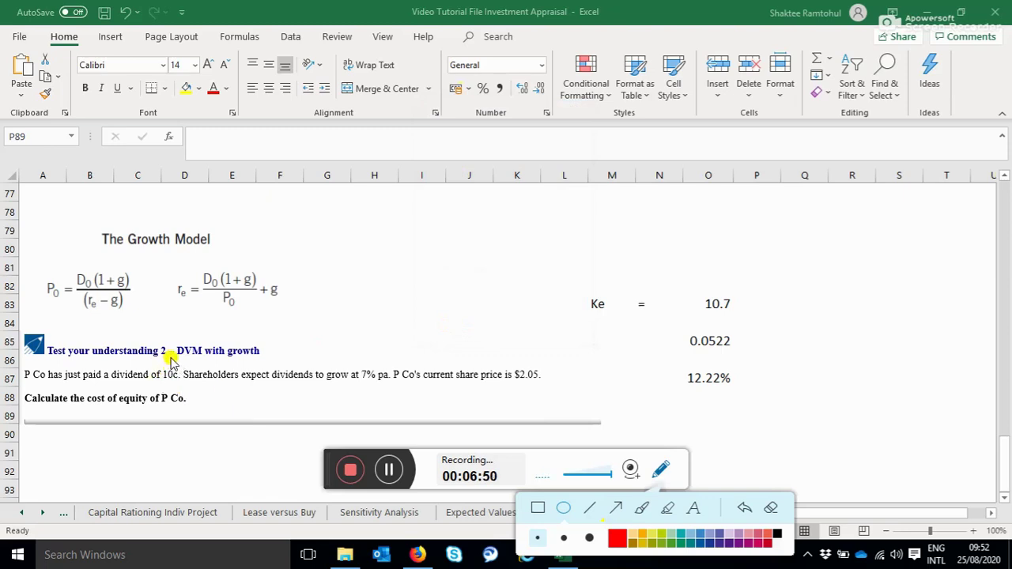
Step: Draw red ellipses around the 10c dividend, 7% growth and $2.05 share price
{"action": "mouse_move", "coordinate": [171, 375]}
{"action": "left_mouse_down"}
{"action": "mouse_move", "coordinate": [161, 377]}
{"action": "mouse_move", "coordinate": [174, 395]}
{"action": "mouse_move", "coordinate": [163, 396]}
{"action": "mouse_move", "coordinate": [152, 373]}
{"action": "mouse_move", "coordinate": [178, 381]}
{"action": "mouse_move", "coordinate": [158, 375]}
{"action": "mouse_move", "coordinate": [168, 377]}
{"action": "left_mouse_up"}
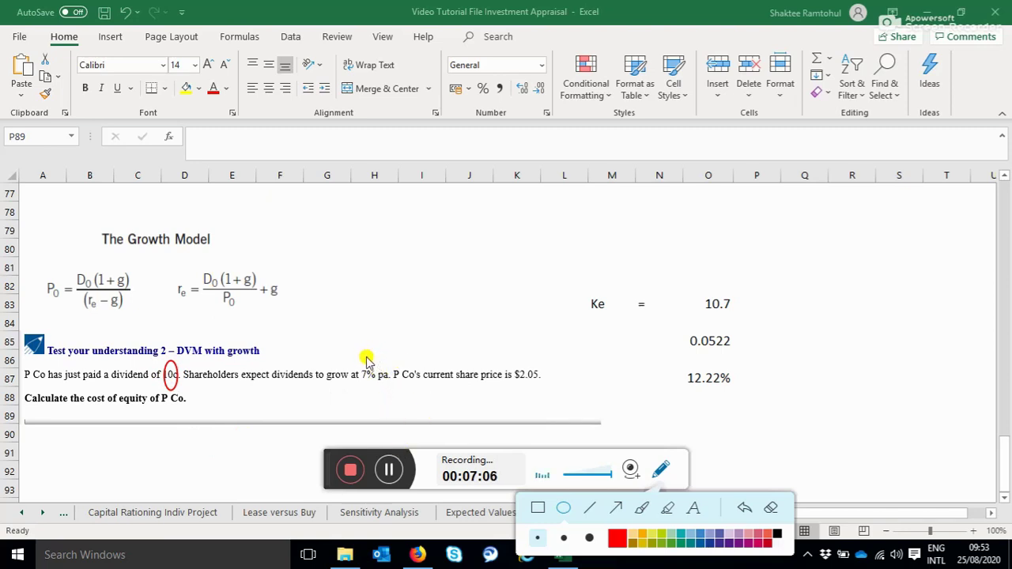
{"action": "mouse_move", "coordinate": [366, 358]}
{"action": "left_mouse_down"}
{"action": "mouse_move", "coordinate": [355, 397]}
{"action": "mouse_move", "coordinate": [370, 395]}
{"action": "left_mouse_up"}
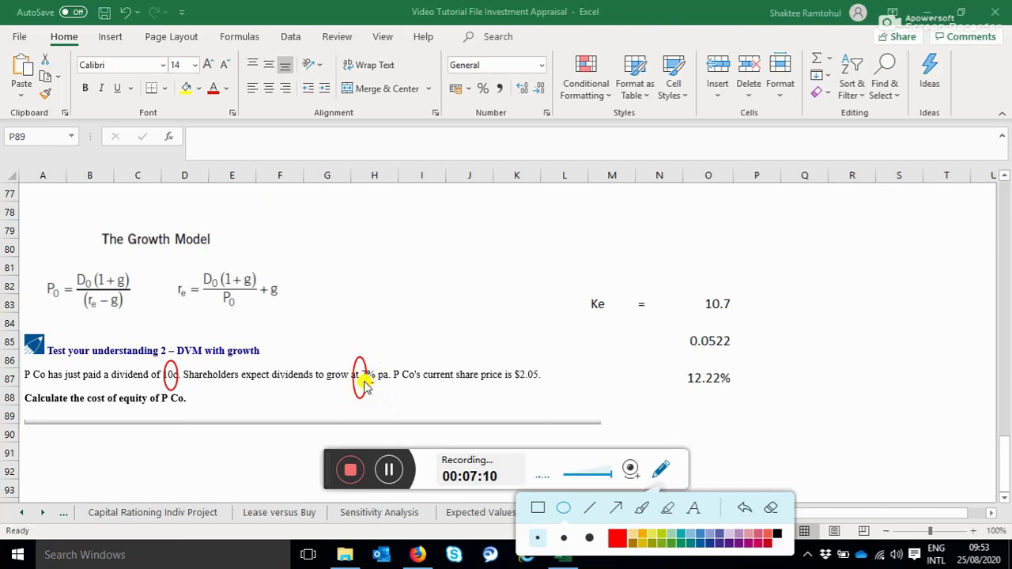
{"action": "mouse_move", "coordinate": [358, 382]}
{"action": "left_mouse_down"}
{"action": "mouse_move", "coordinate": [378, 386]}
{"action": "mouse_move", "coordinate": [379, 377]}
{"action": "left_mouse_up"}
{"action": "left_click_drag", "start_coordinate": [365, 379], "coordinate": [375, 383]}
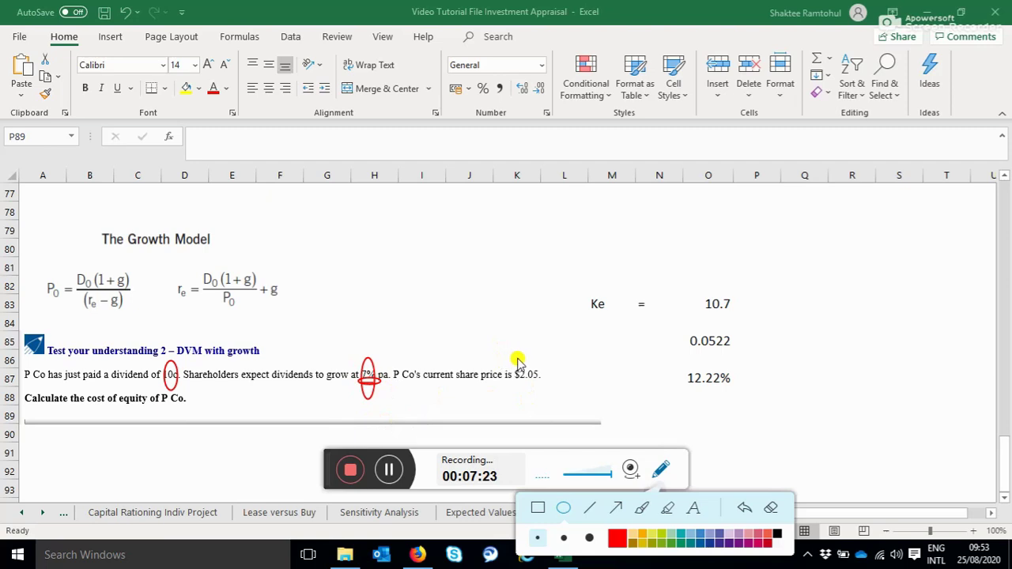
{"action": "left_click_drag", "start_coordinate": [506, 361], "coordinate": [556, 403]}
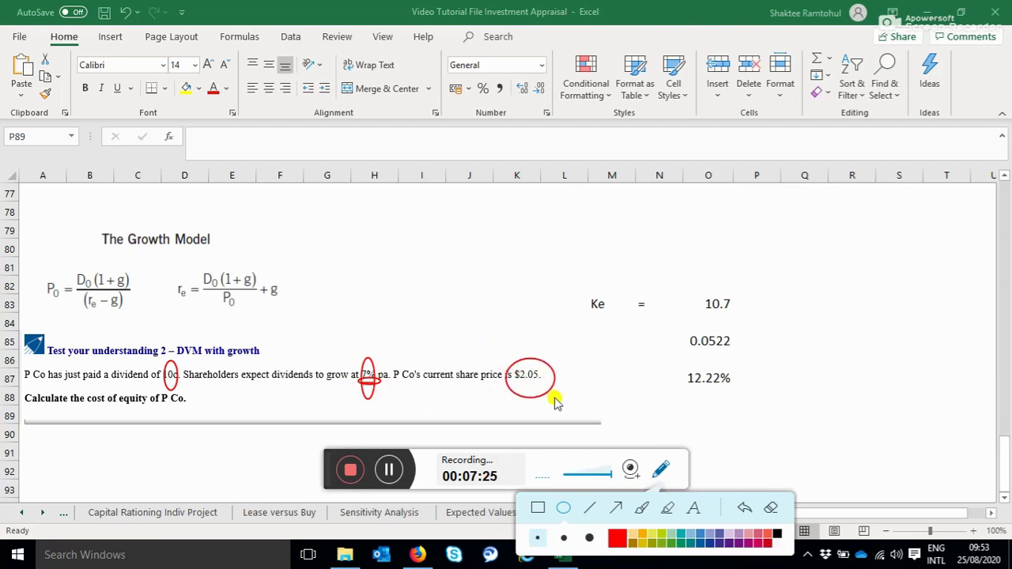